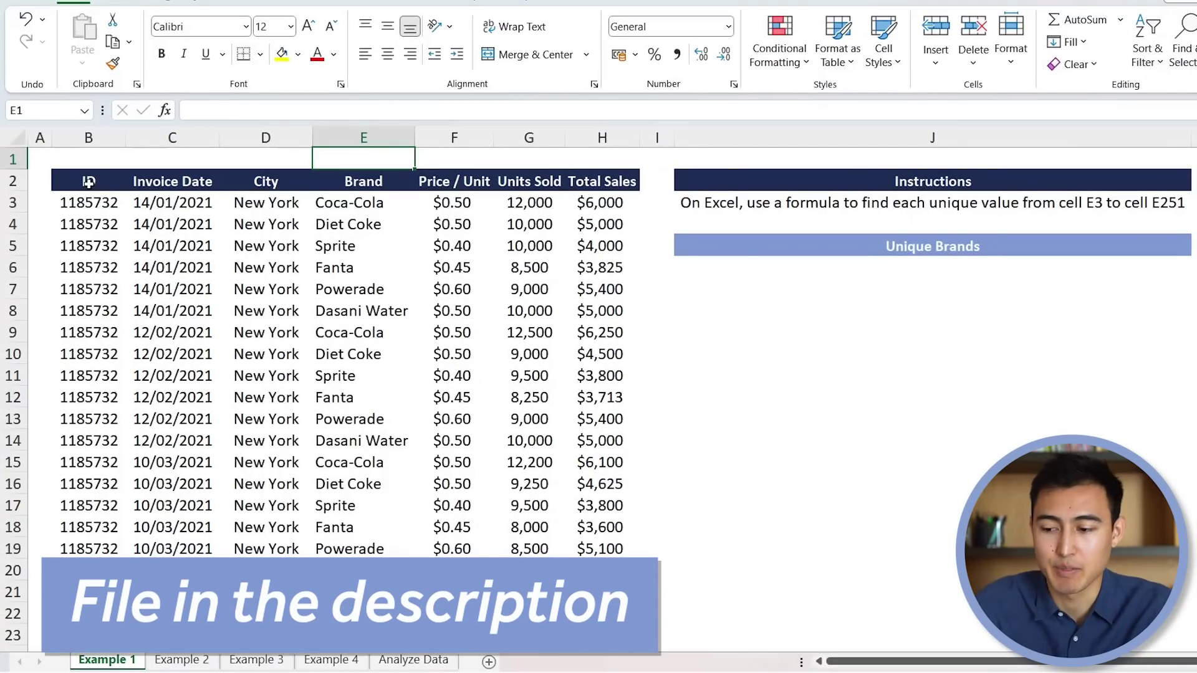
Step: Check a Coca-Cola Brand entry, then copy J3's instruction asking for unique values in E3:E251
click(349, 337)
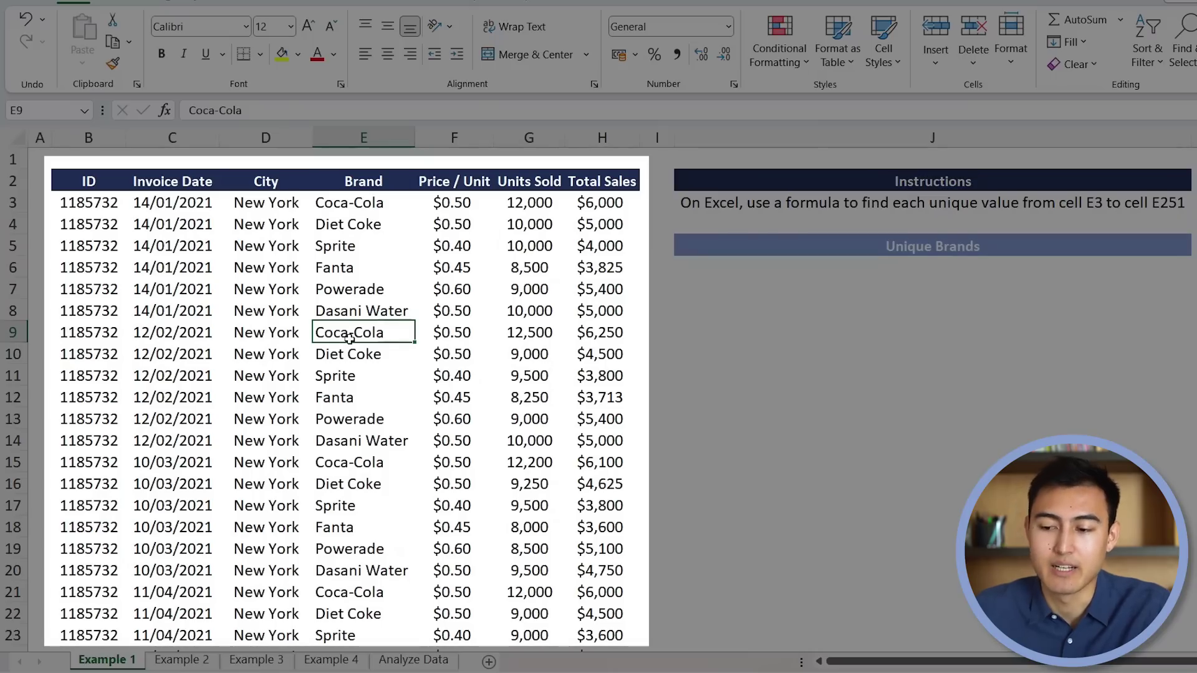
key(Right)
key(Right)
key(Right)
key(Right)
key(Right)
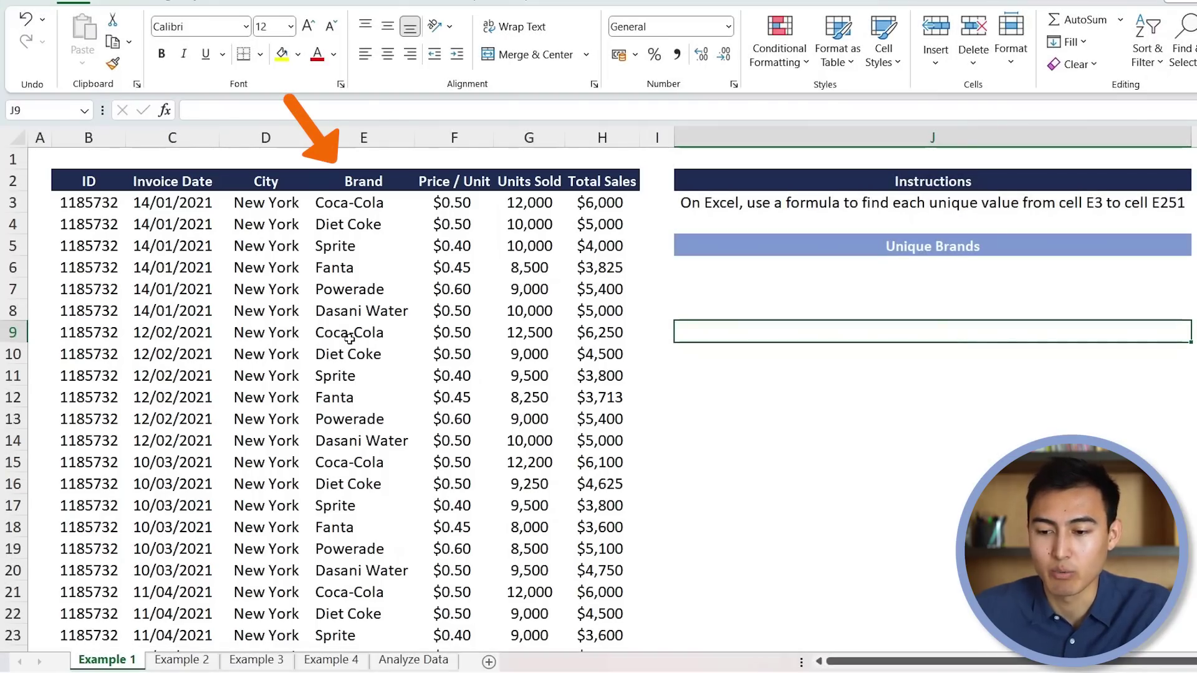
key(Up)
key(Up)
key(Up)
key(Up)
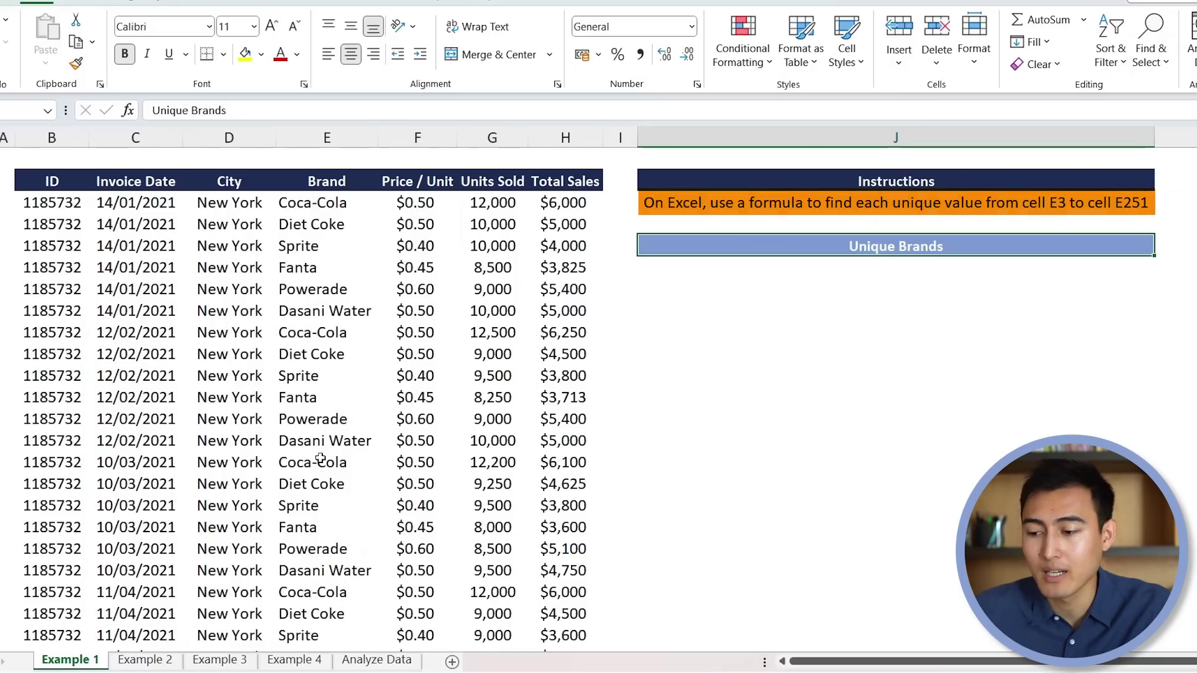
key(Up)
key(Up)
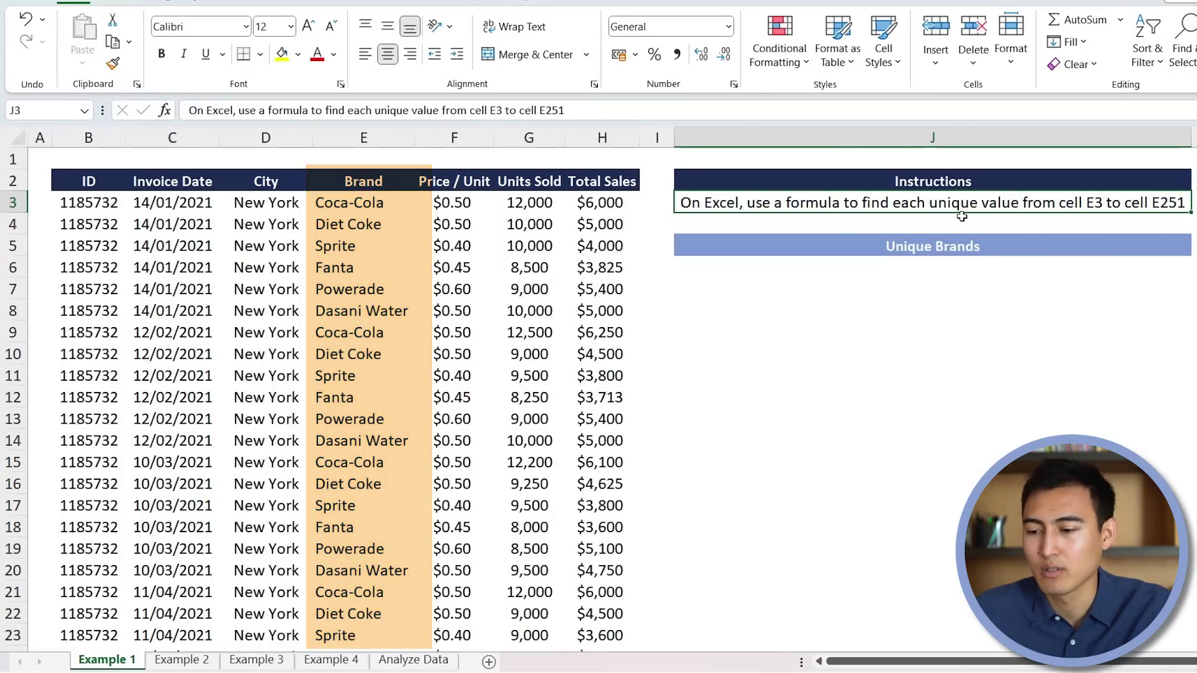
key(Up)
key(Up)
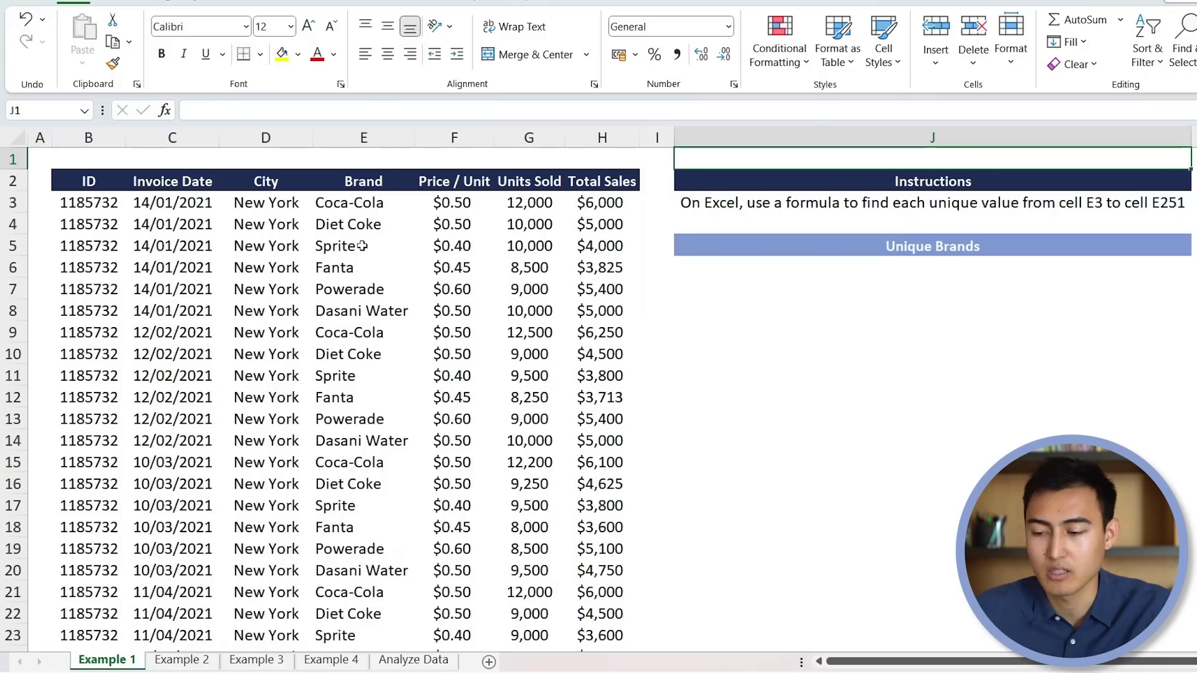
key(Down)
key(Down)
key(ctrl+c)
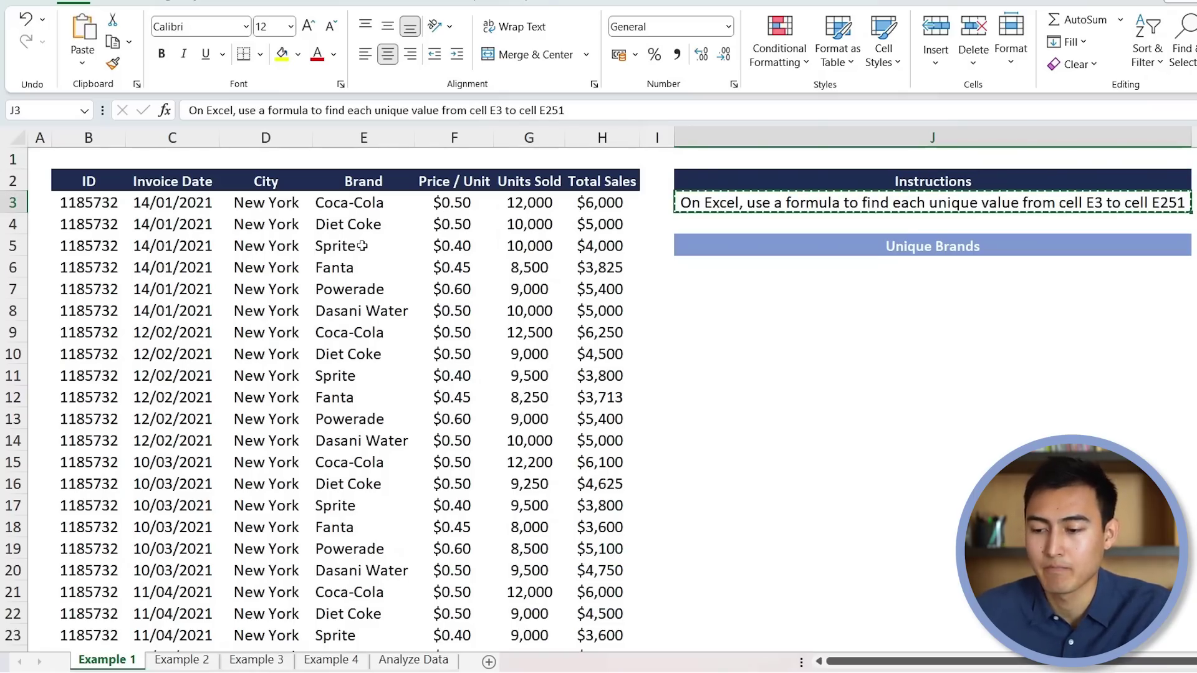
Step: Send the unique-values instruction to ChatGPT and copy its =UNIQUE(E3:E251) reply
key(alt+Tab)
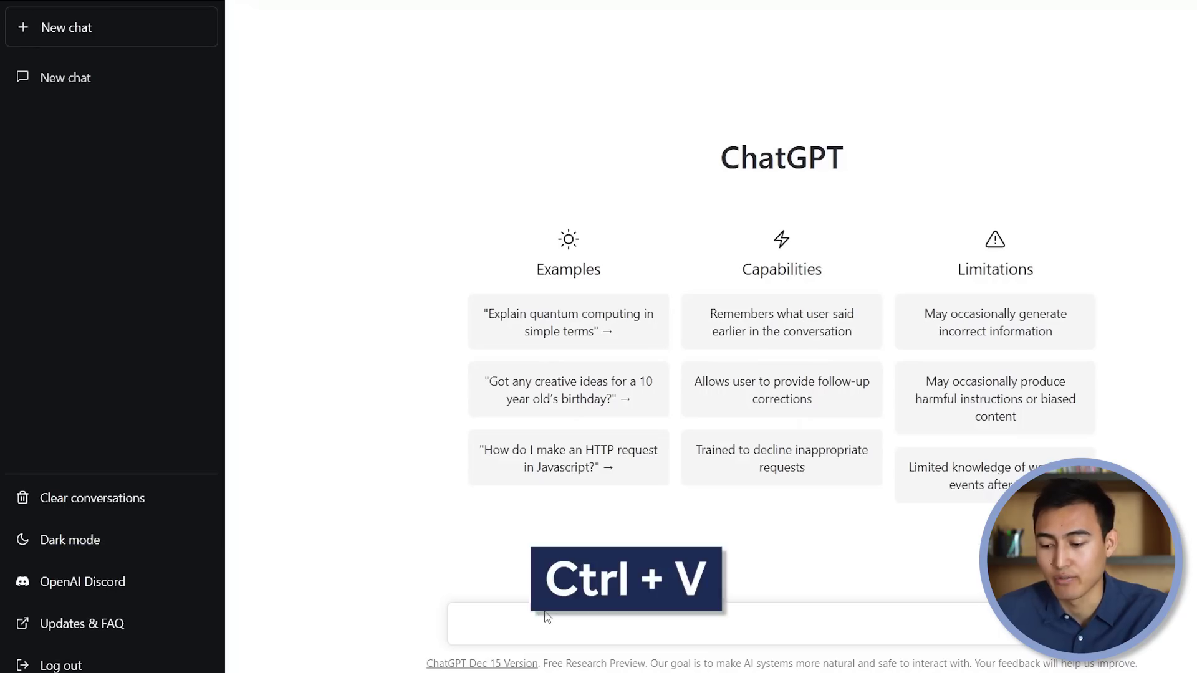
key(ctrl+v)
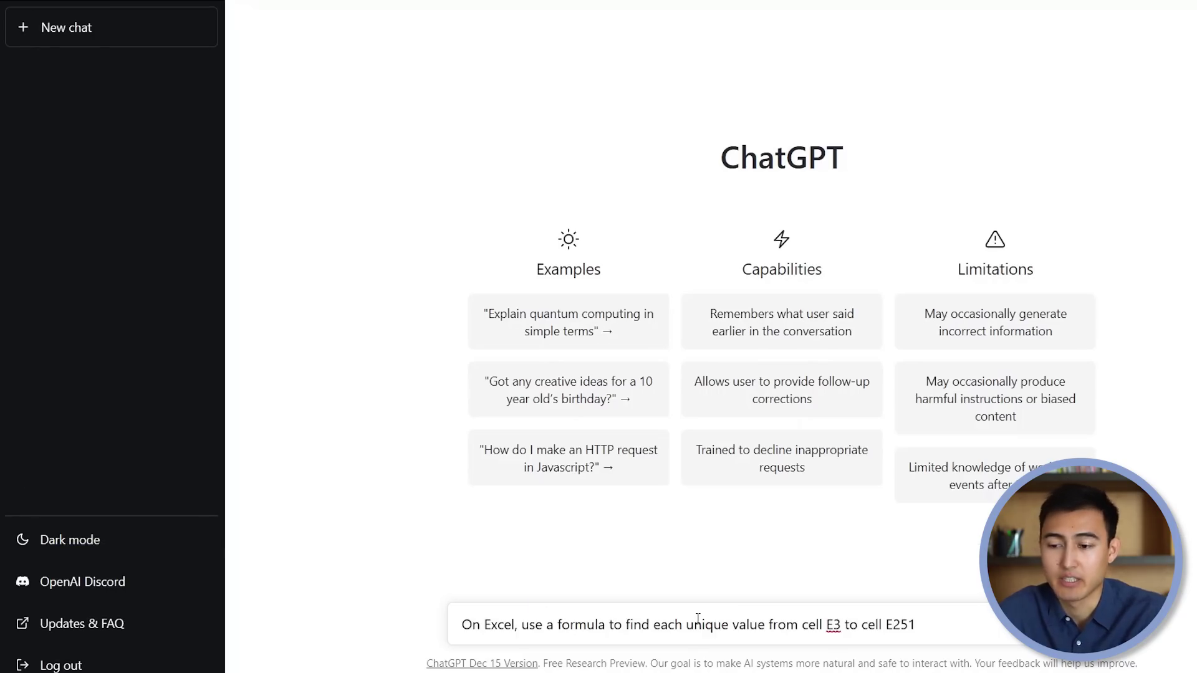
key(Return)
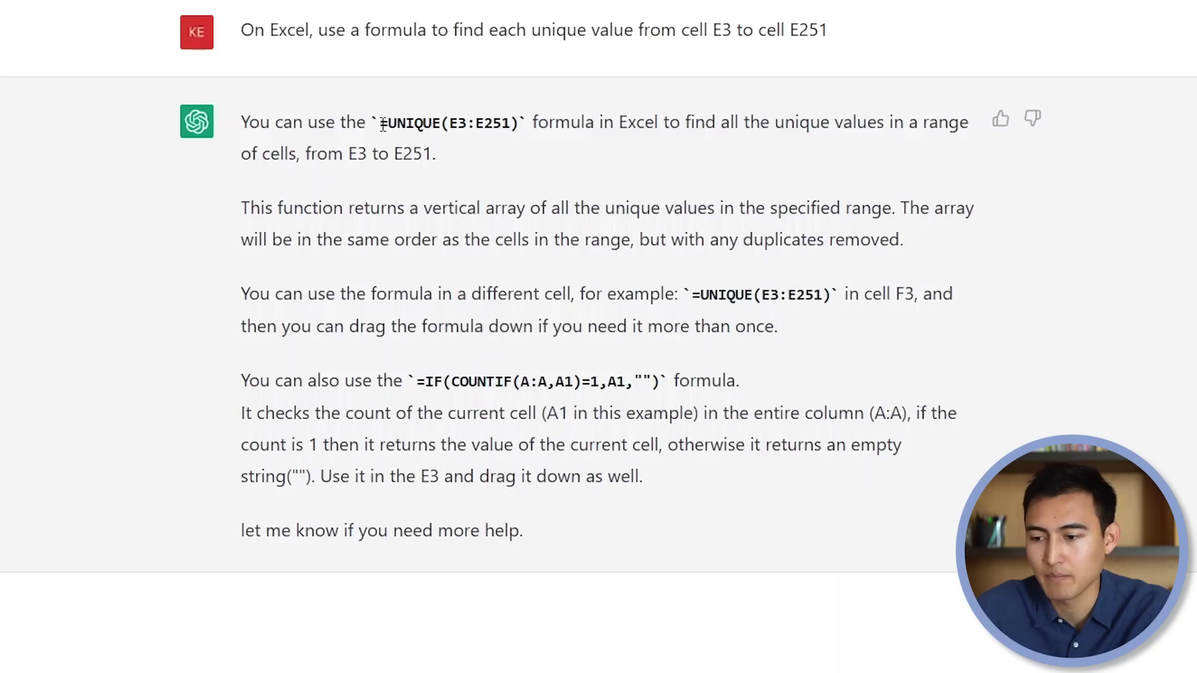
drag(382, 124, 518, 125)
key(ctrl+c)
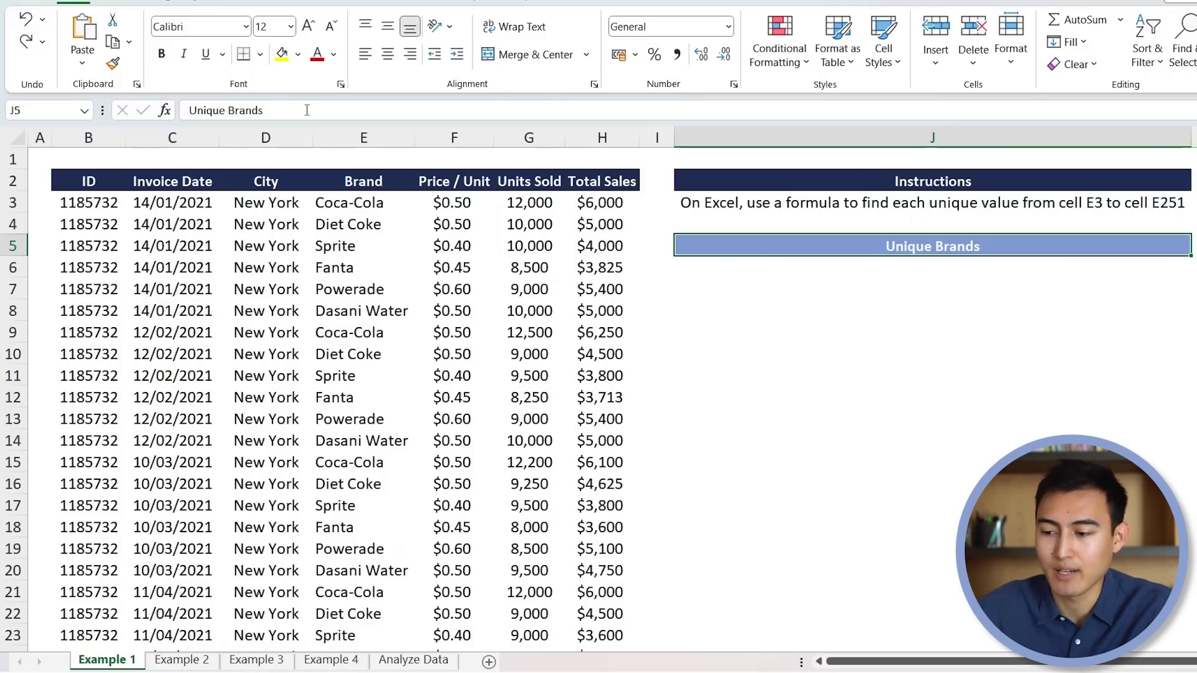
Step: Paste =UNIQUE(E3:E251) into J6 below Unique Brands so the six brands spill down
key(Down)
key(ctrl+v)
click(293, 110)
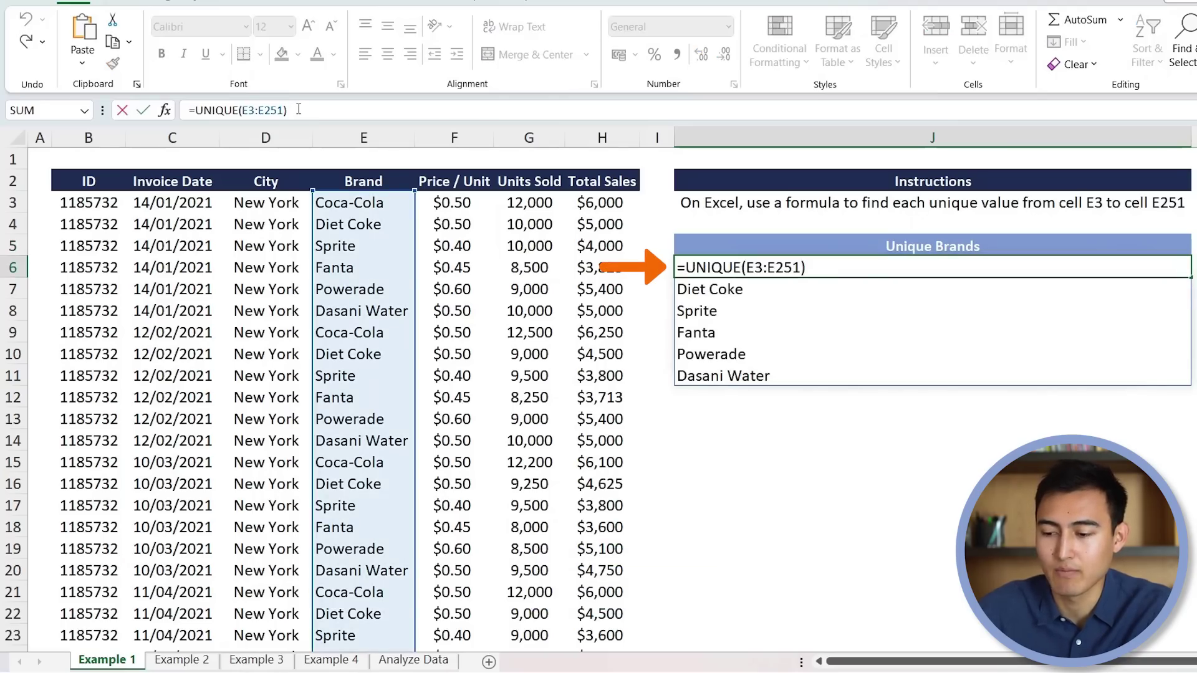
key(Return)
key(Down)
key(Down)
key(Down)
key(Down)
key(Down)
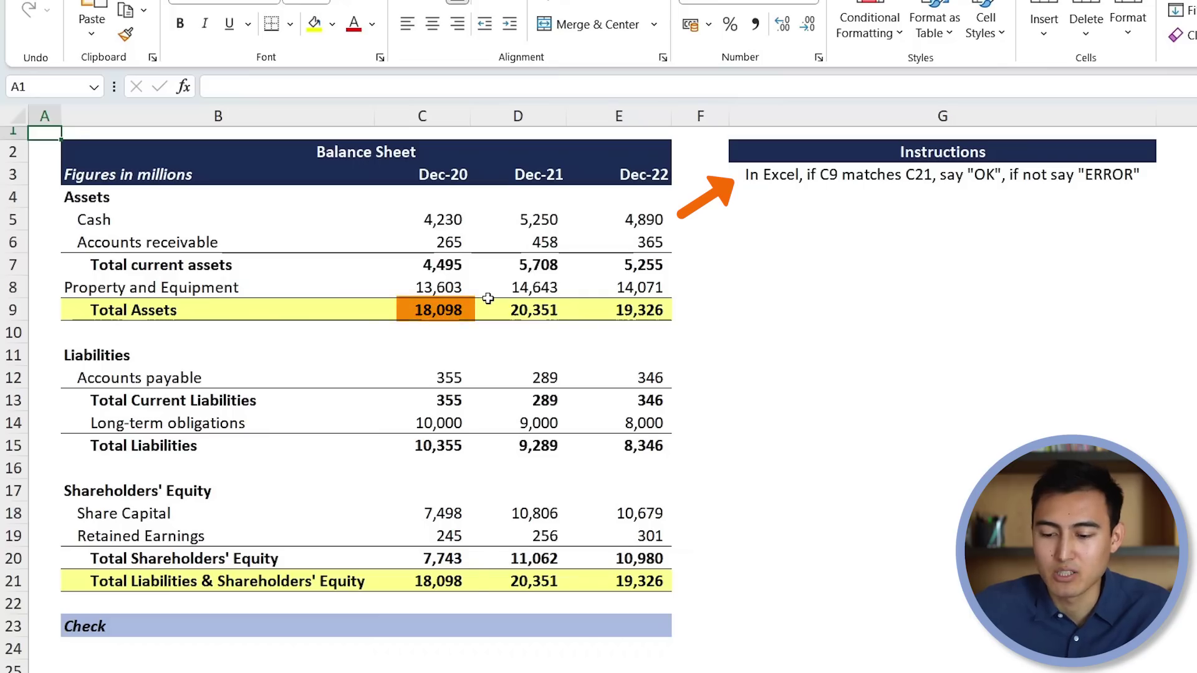
Step: Review the Dec-20 totals in C9 and C21, then copy the G3 instruction
click(439, 310)
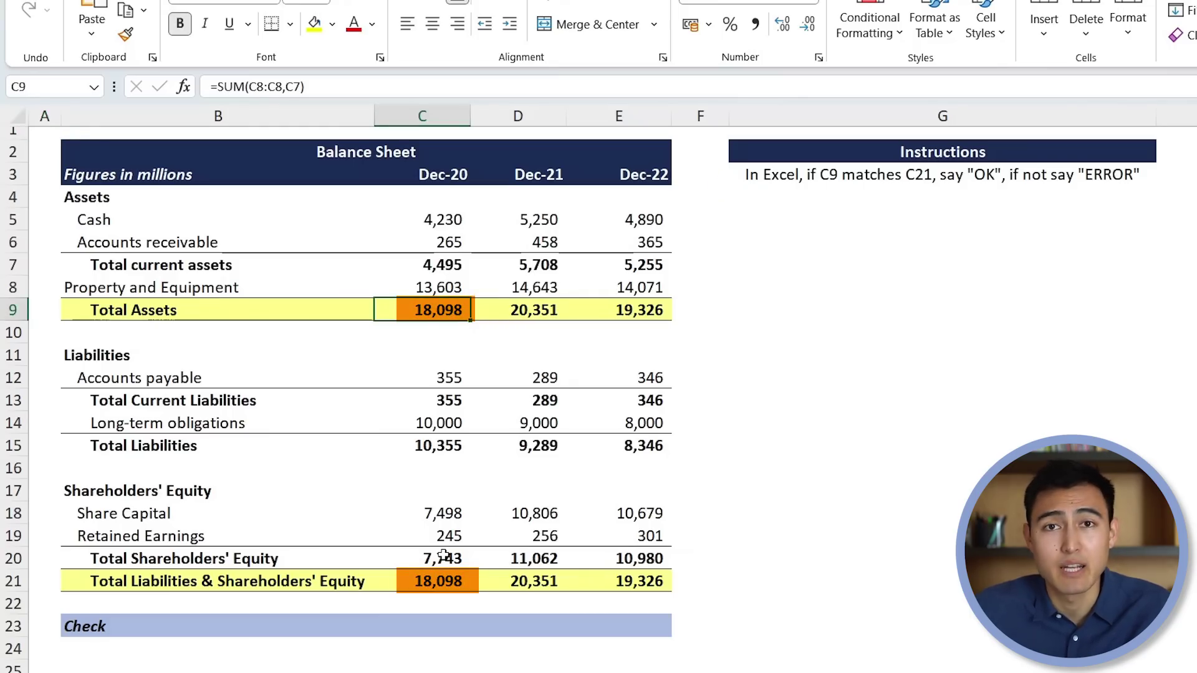
click(430, 581)
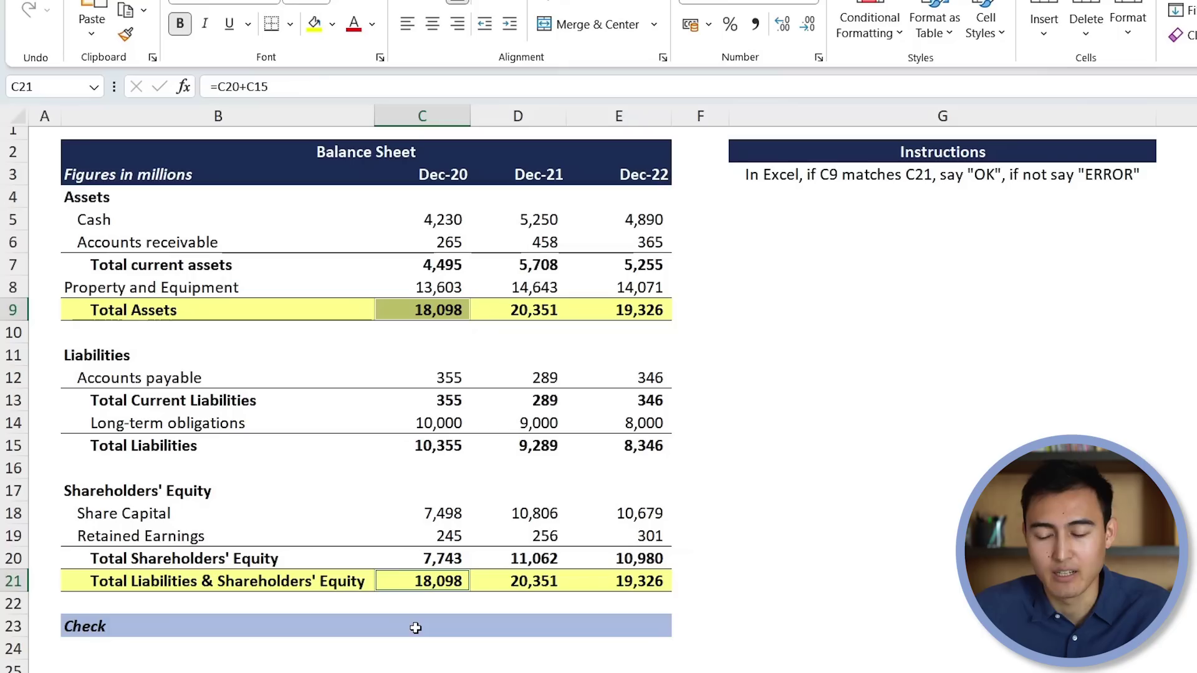
click(742, 179)
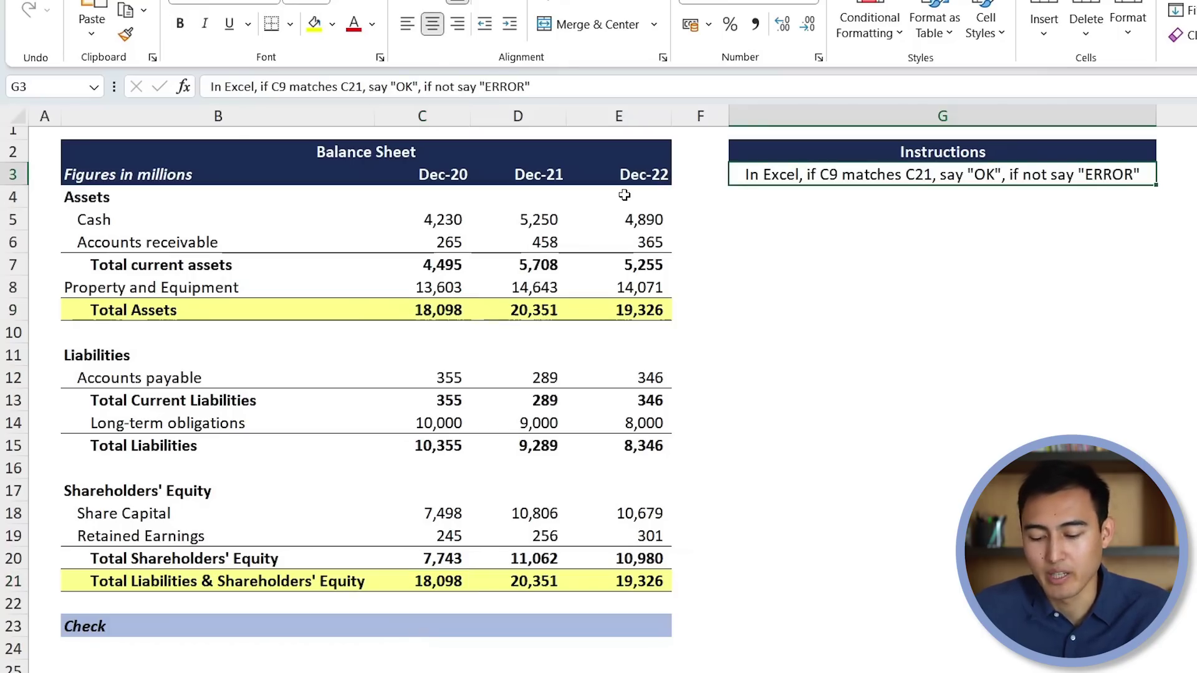
key(ctrl+c)
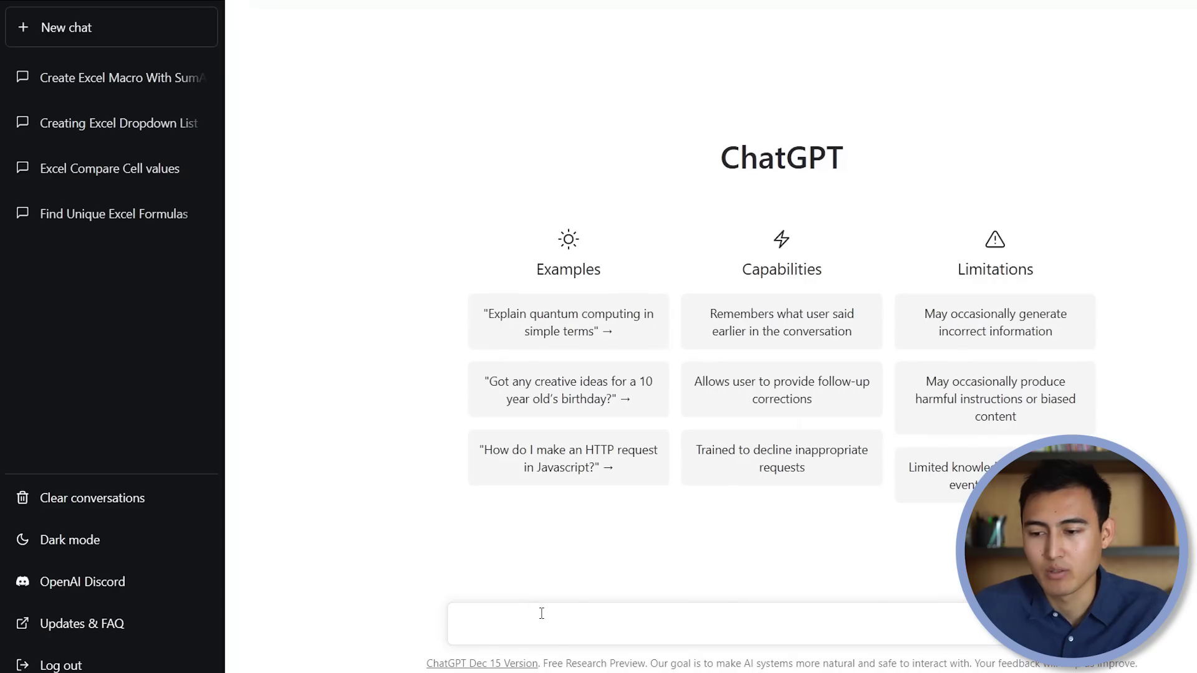
Step: Ask ChatGPT the C9-versus-C21 question and copy its =IF(C9=C21,"OK","ERROR") formula
key(ctrl+v)
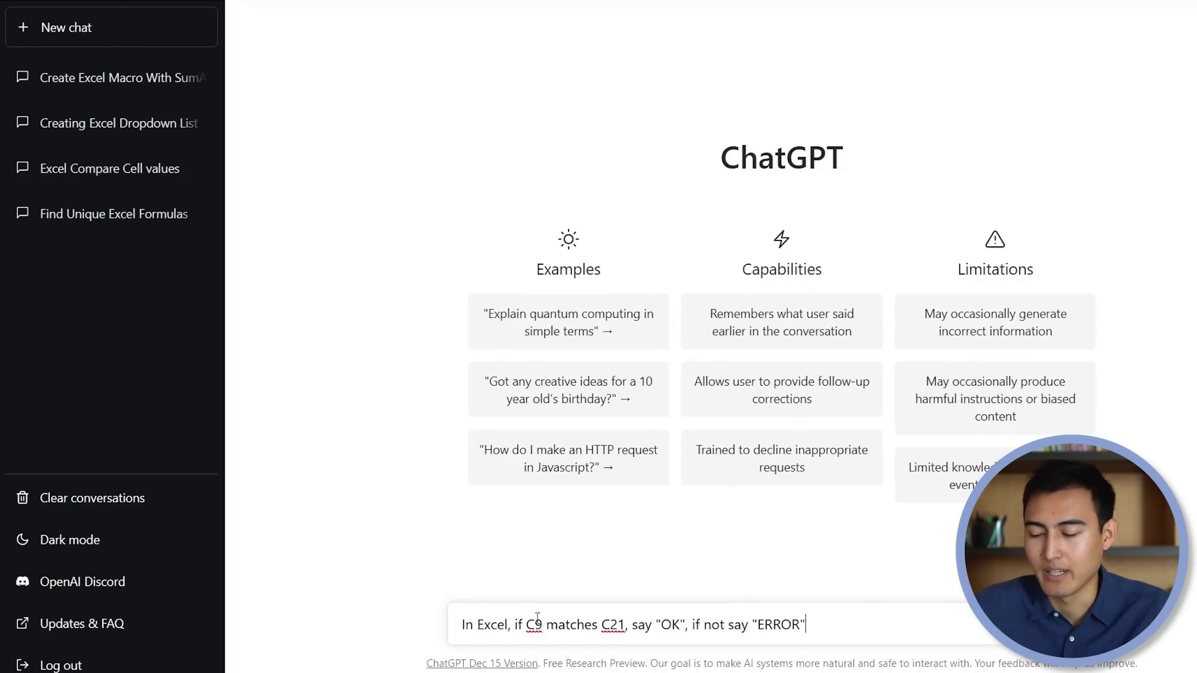
key(Return)
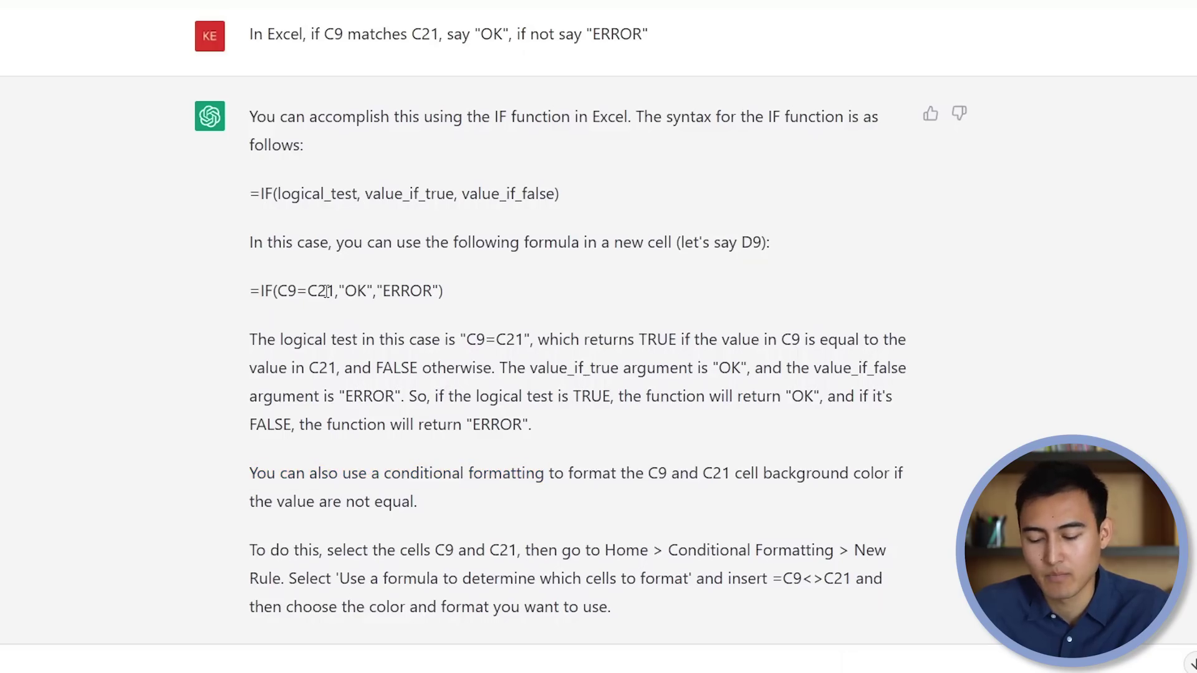
triple_click(326, 291)
key(ctrl+c)
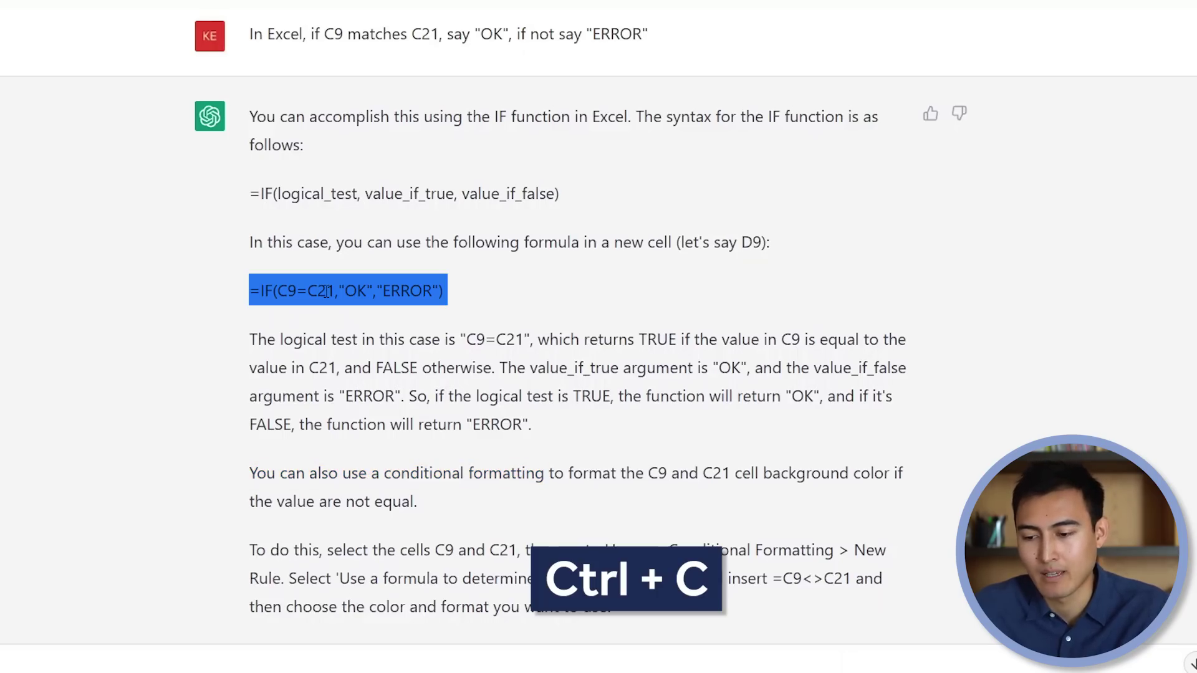
key(alt+Tab)
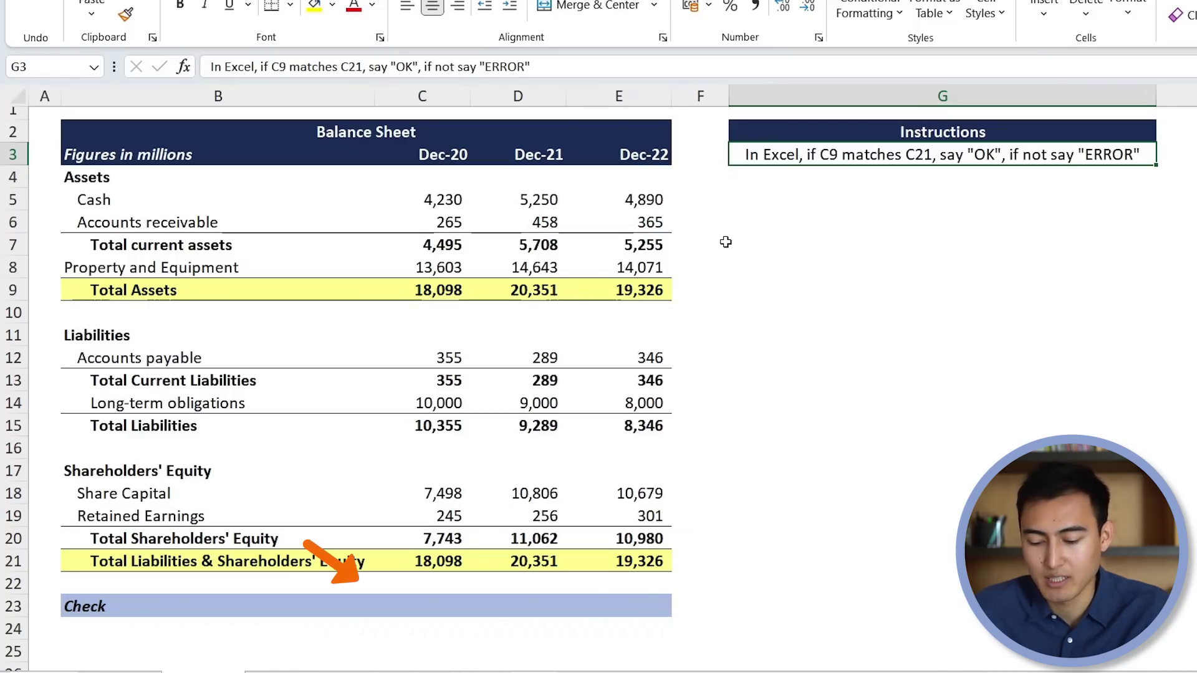
Step: Paste =IF(C9=C21,"OK","ERROR") into C23 and test it by entering a mismatching 5
click(439, 597)
key(ctrl+v)
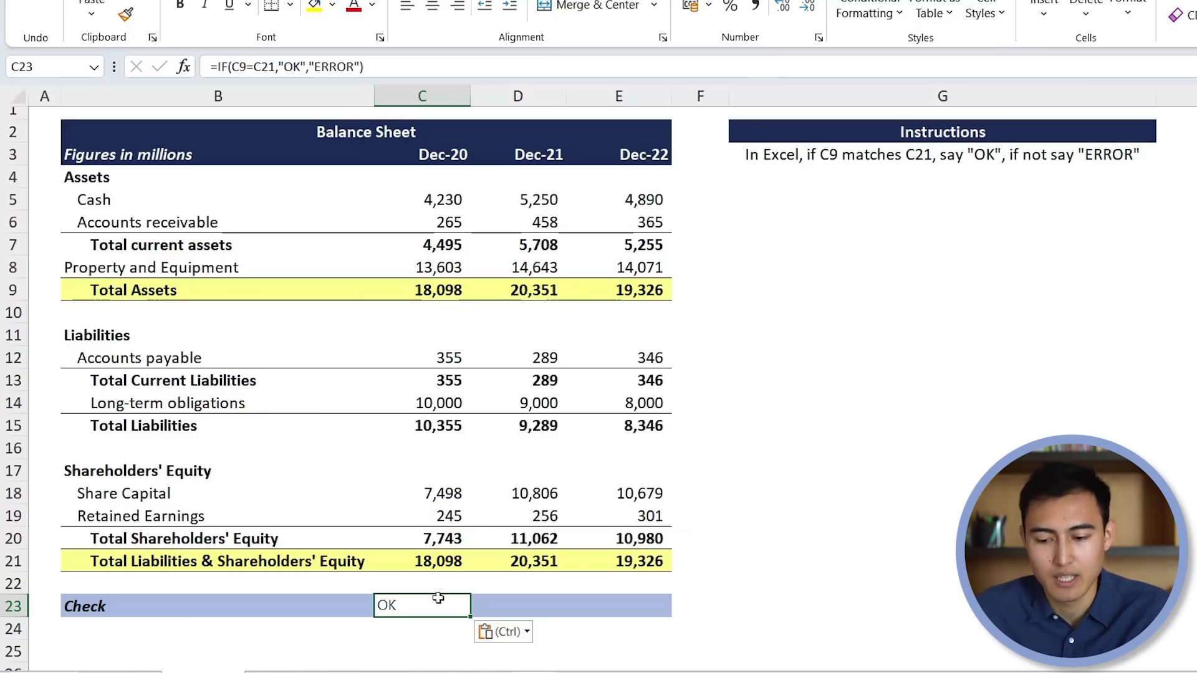
key(Up)
key(Up)
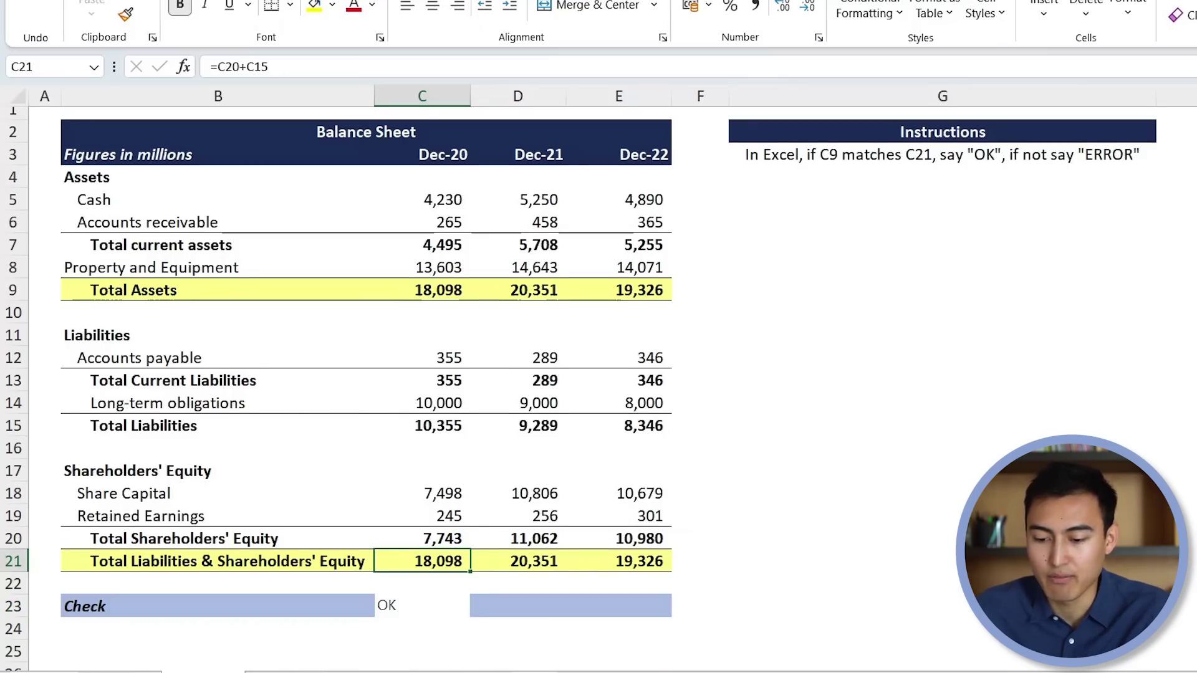
text(5)
key(Down)
key(Down)
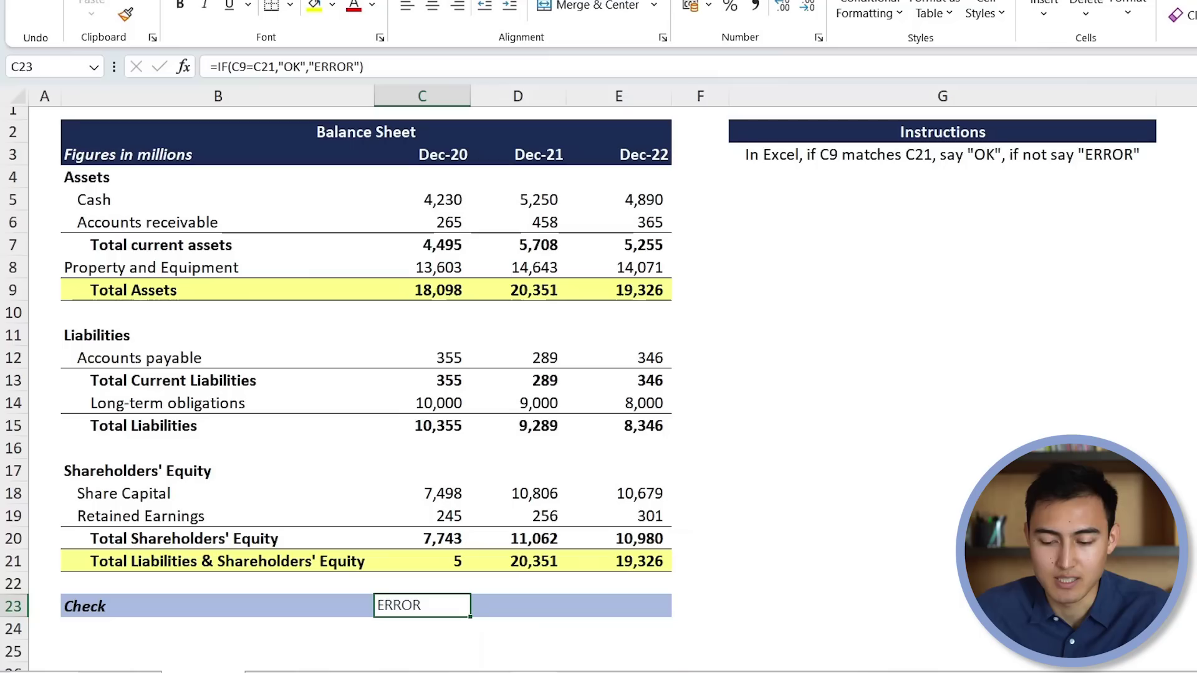
Step: Copy the check formula across to D23 and E23 for the other years
key(ctrl+c)
key(shift+Right)
key(shift+Right)
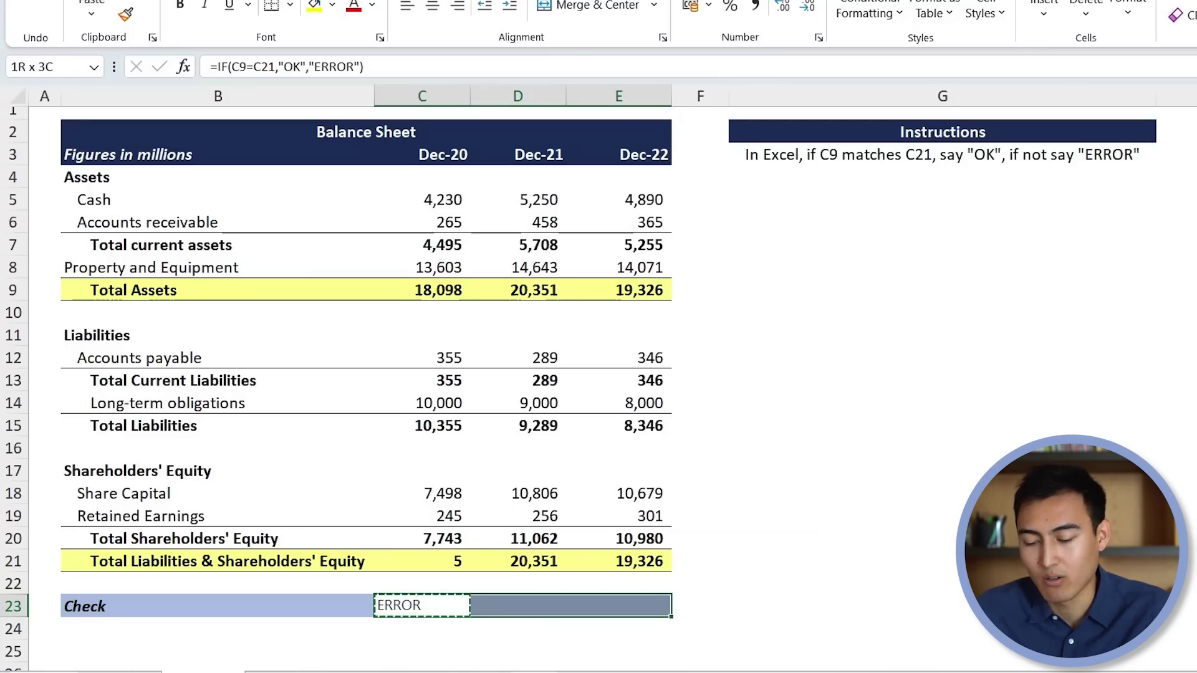
key(ctrl+v)
key(Right)
key(Right)
key(Right)
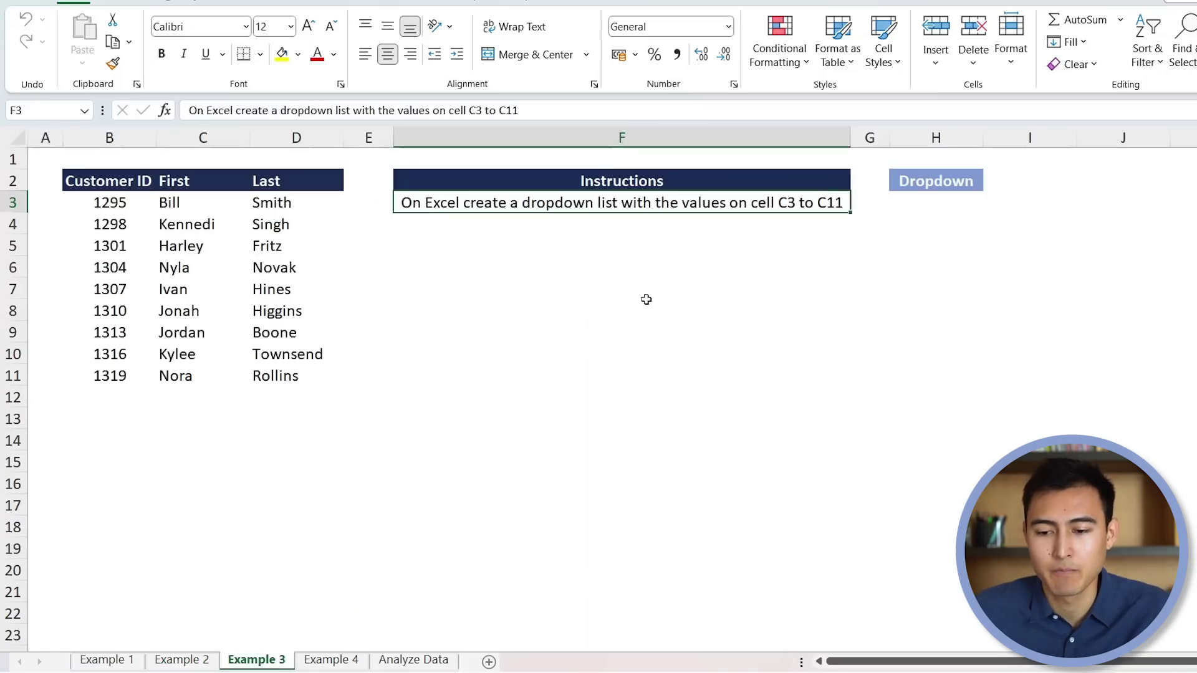
Step: Review the first names in C3:C11, then copy the dropdown instruction in F3
key(Left)
key(Left)
key(shift+Down)
key(shift+Down)
key(shift+Down)
key(shift+Down)
key(shift+Down)
key(shift+Down)
key(shift+Down)
key(shift+Down)
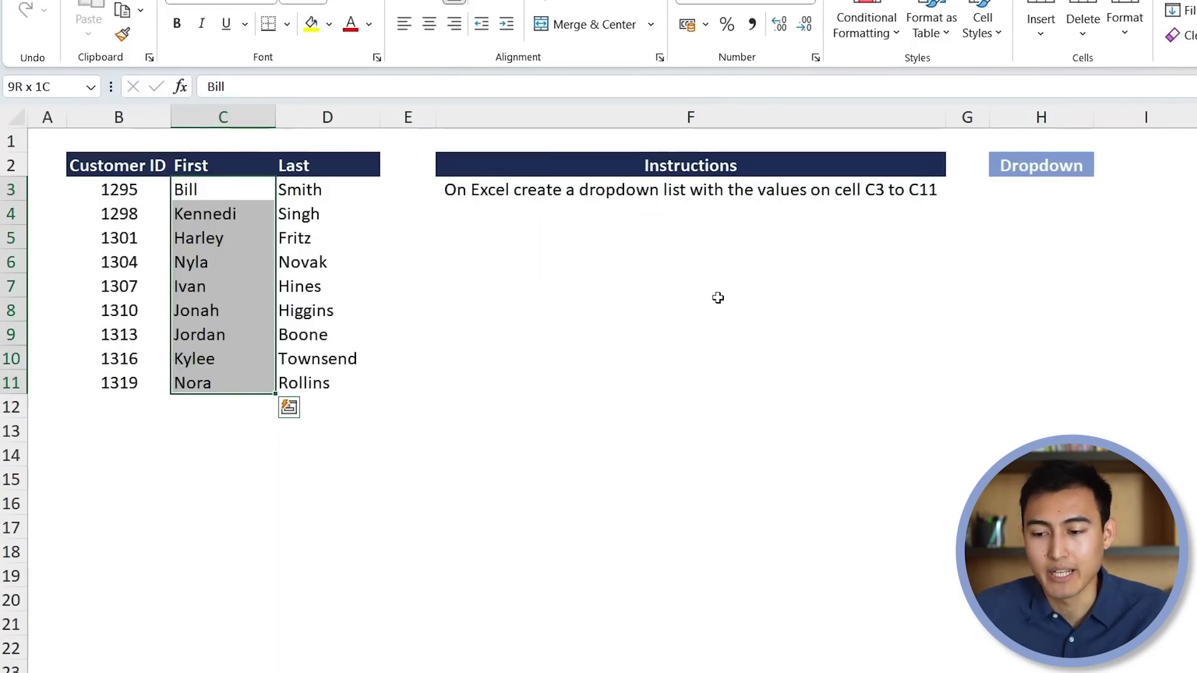
key(Right)
key(Right)
key(Right)
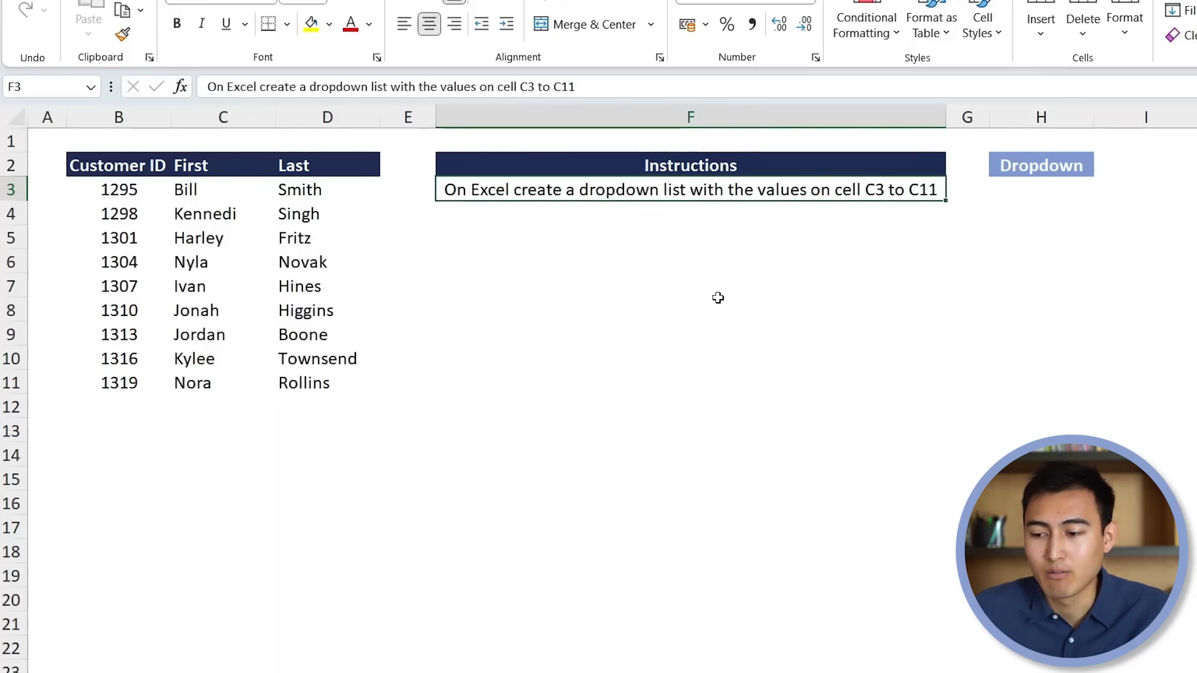
key(Left)
key(Left)
key(Left)
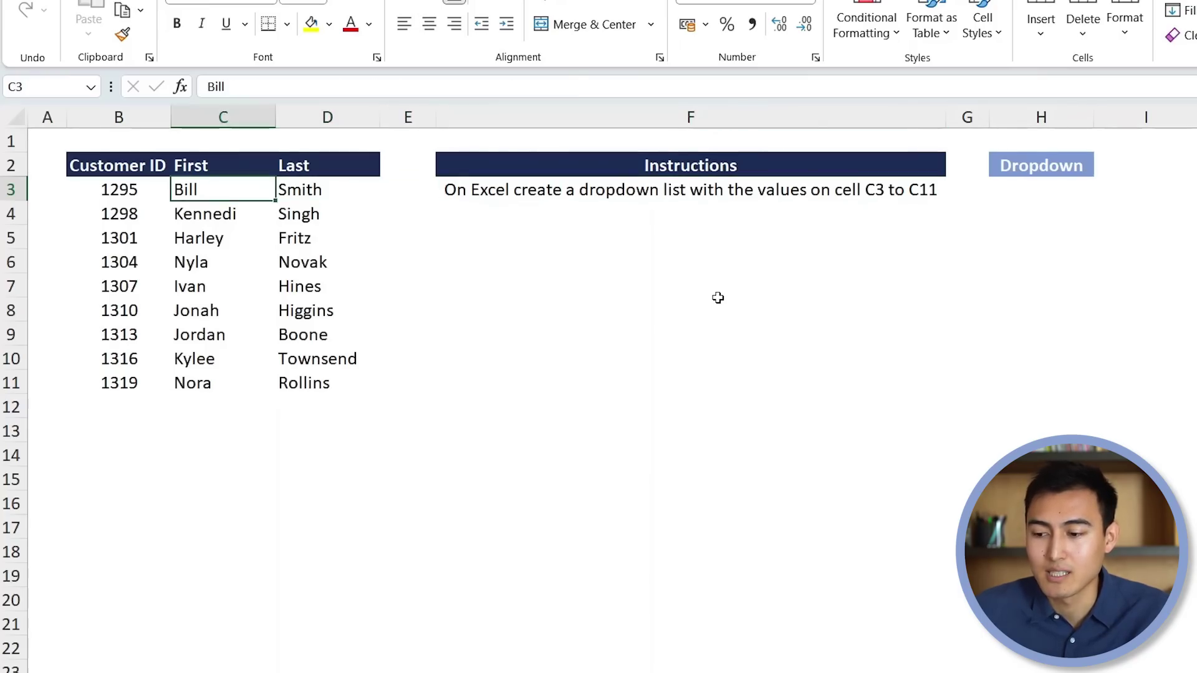
key(ctrl+shift+Down)
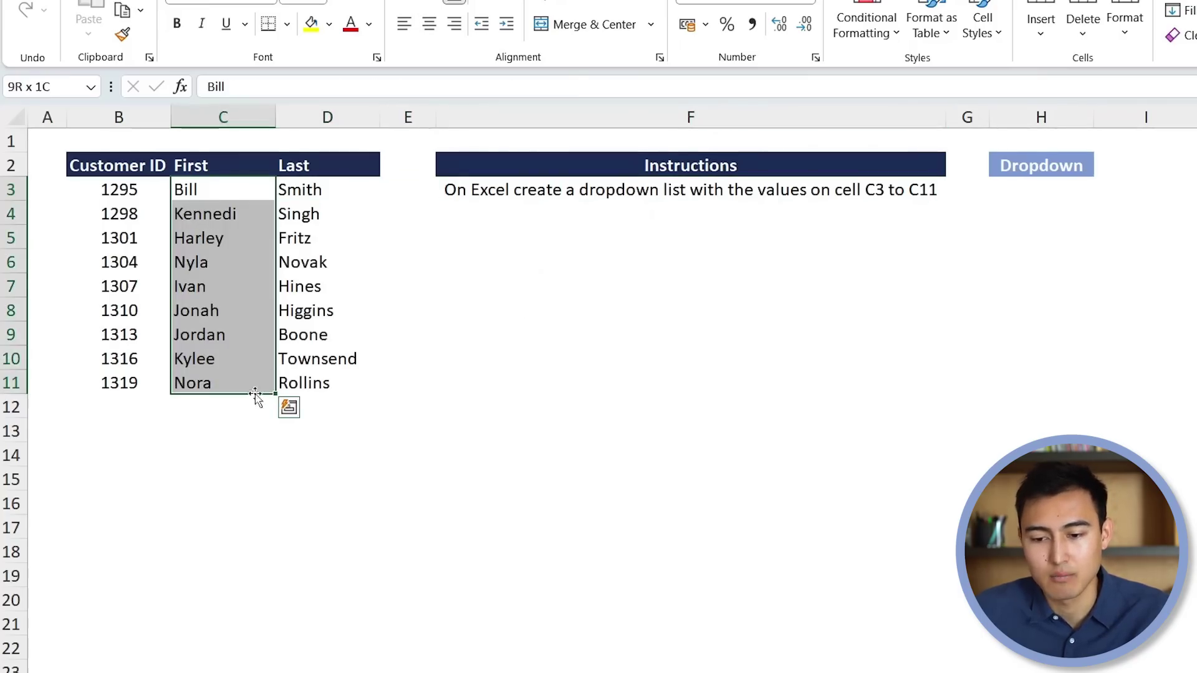
key(Right)
key(Right)
key(Right)
key(Right)
key(Right)
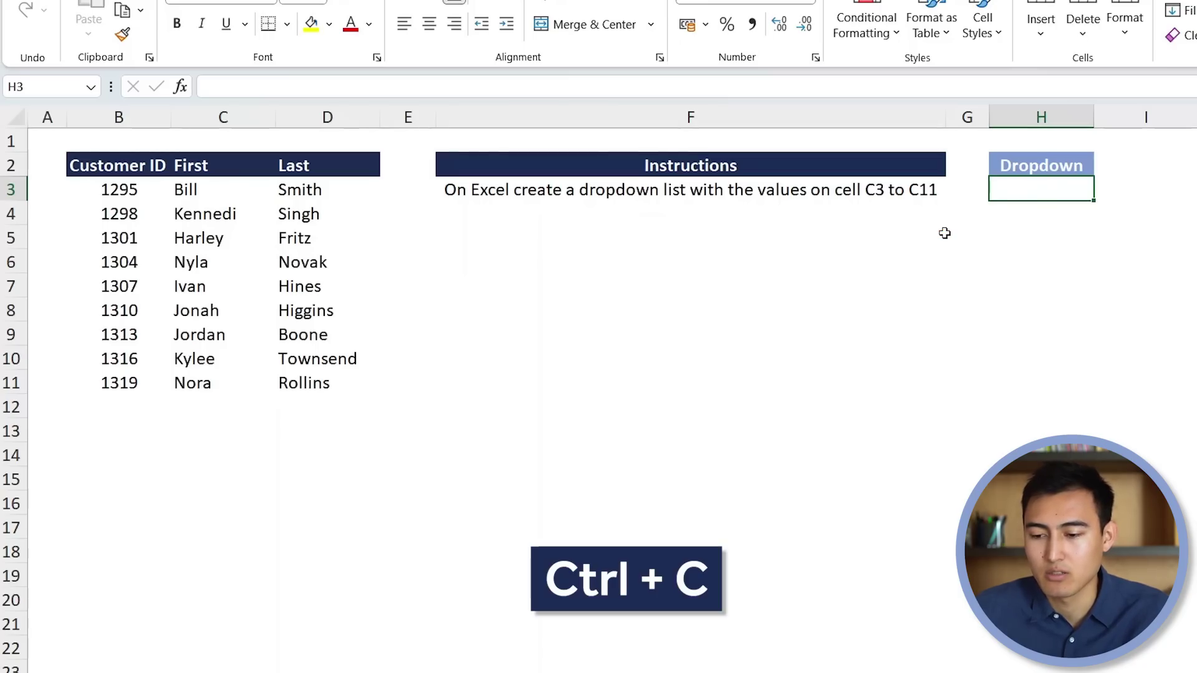
key(Left)
key(Left)
key(ctrl+c)
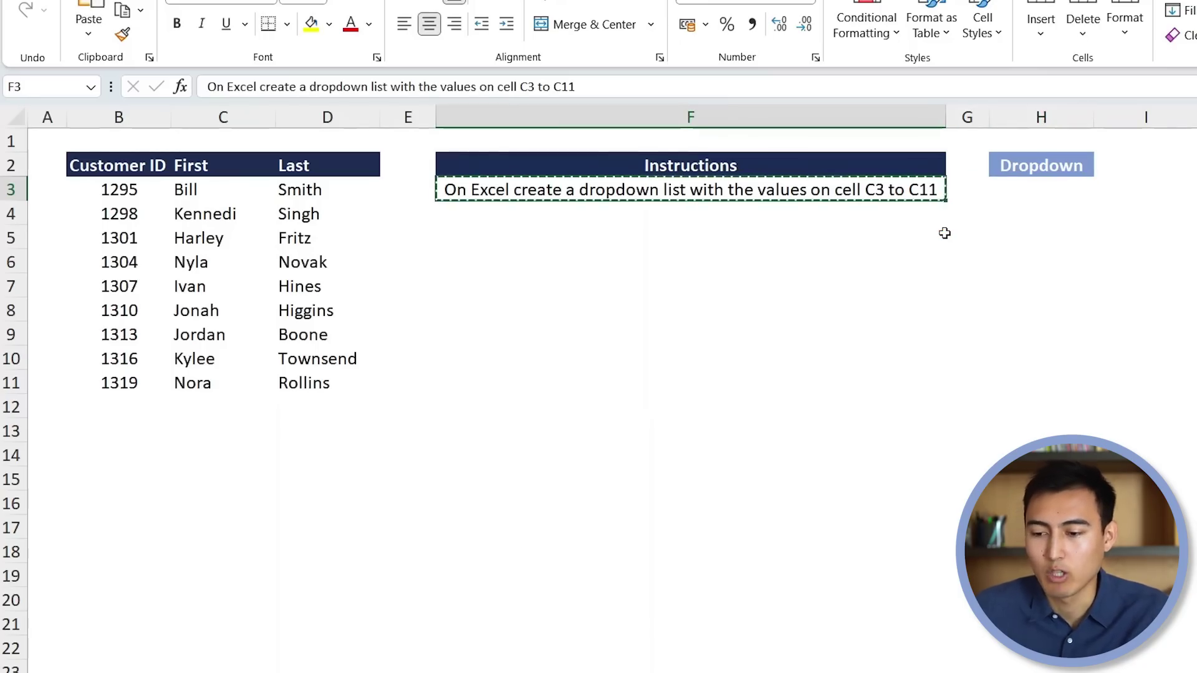
Step: Paste the C3:C11 dropdown instruction into ChatGPT and submit it
key(alt+Tab)
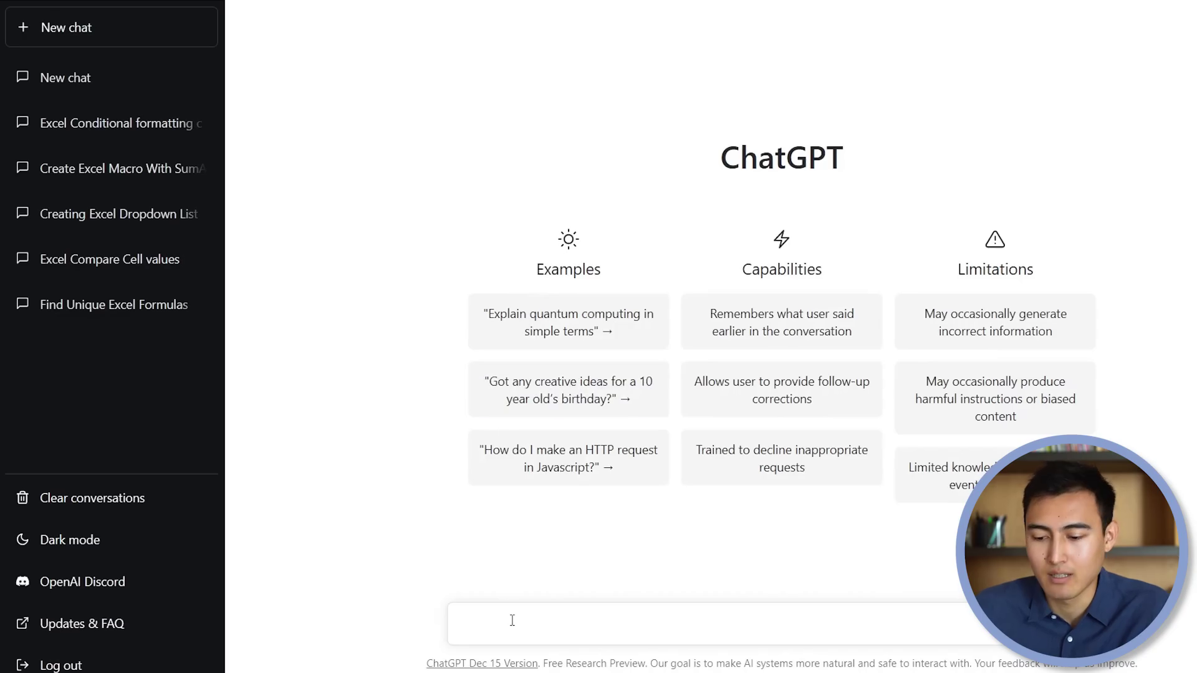
key(ctrl+v)
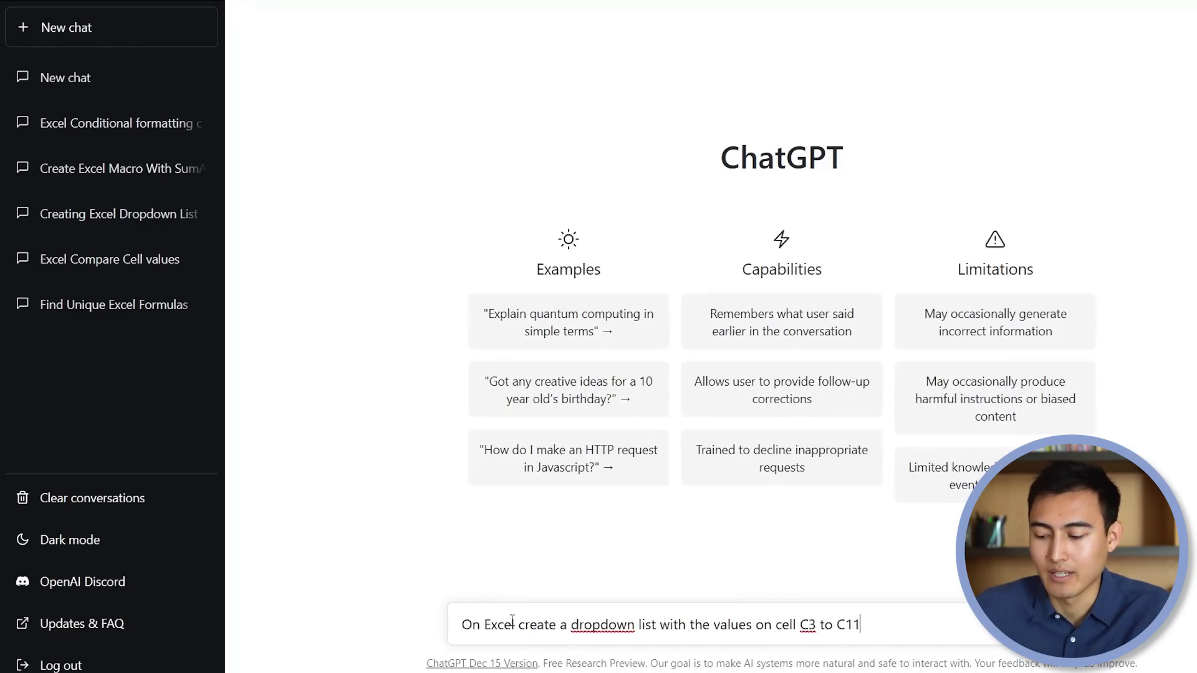
key(Return)
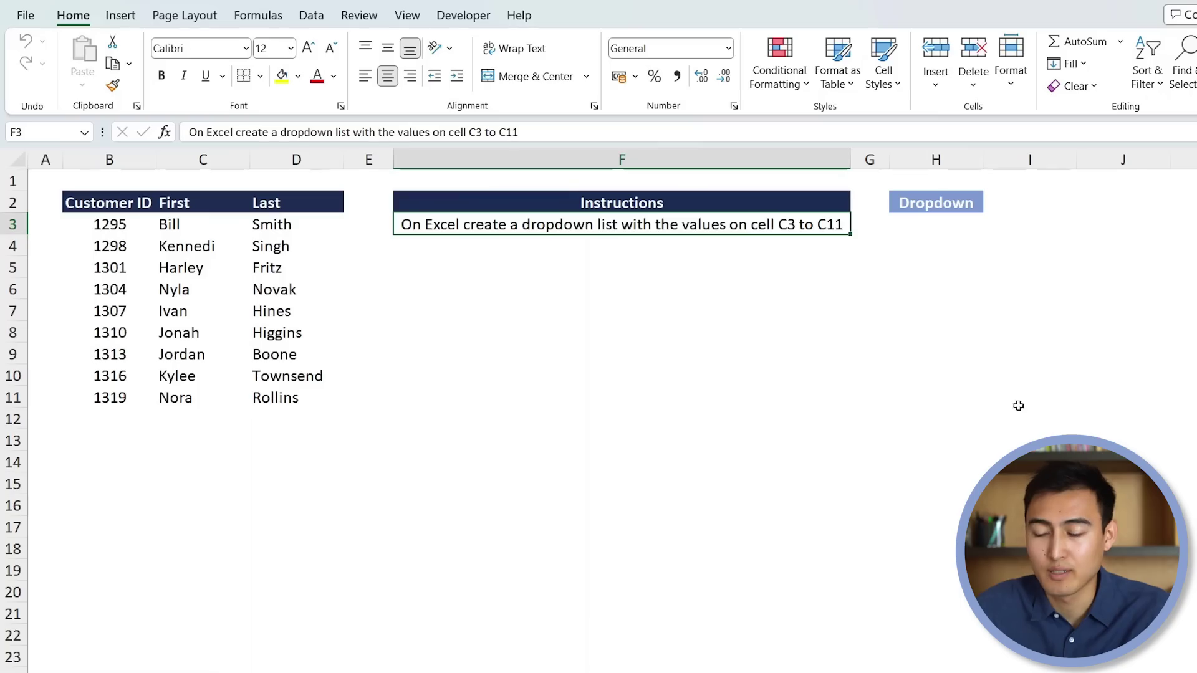
Step: Give H3 Data Validation of type List with source C3:C11, then check its dropdown names
click(916, 221)
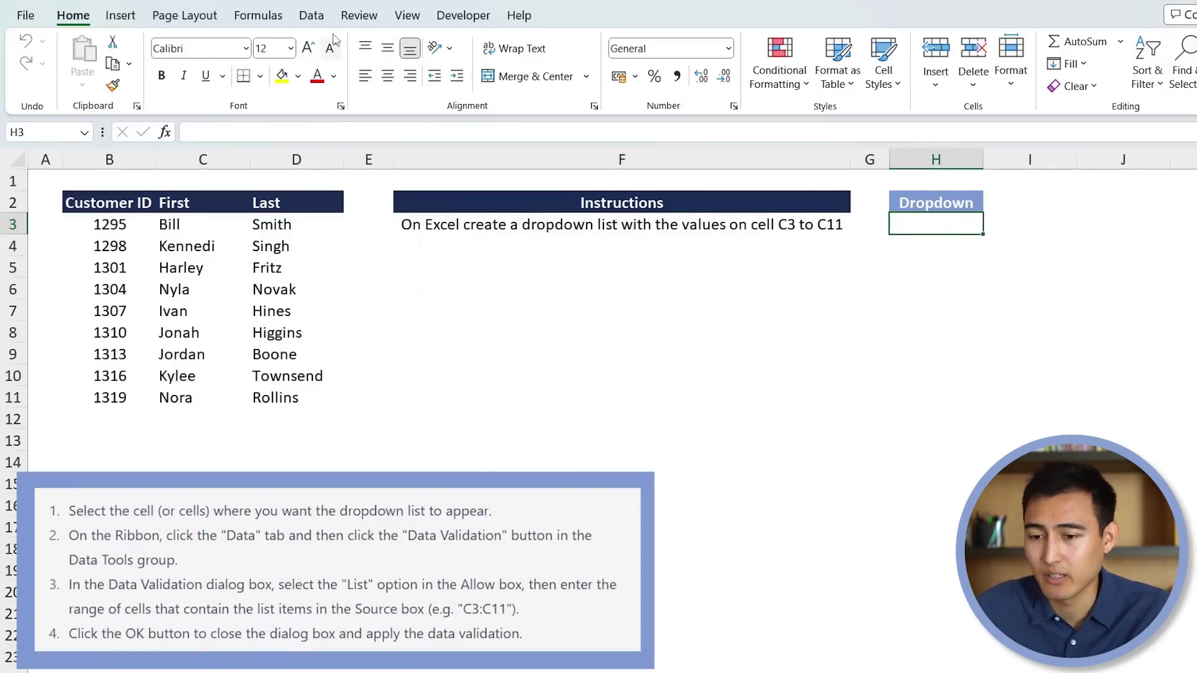
click(306, 17)
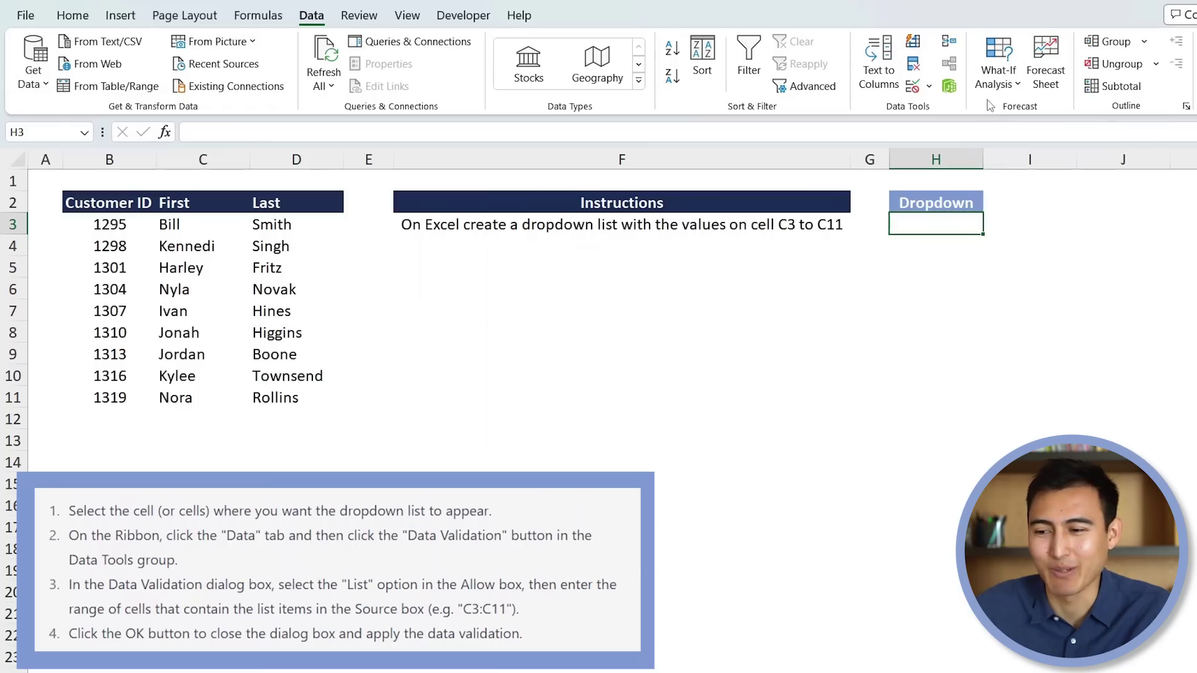
click(911, 90)
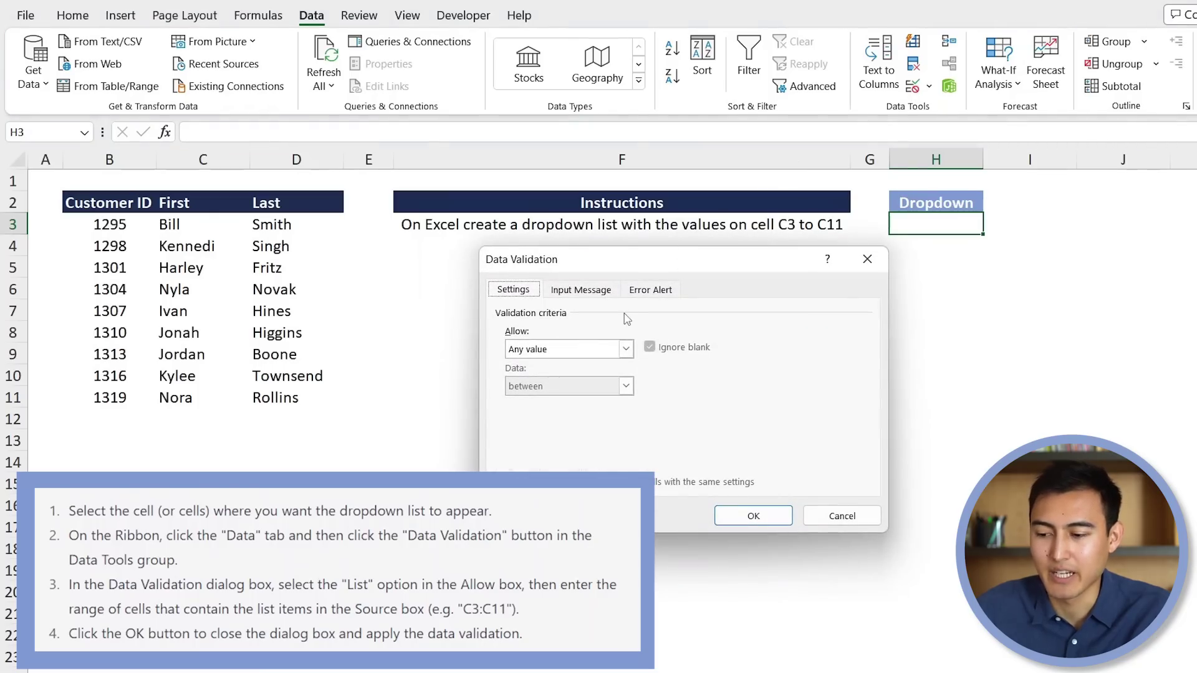
click(625, 349)
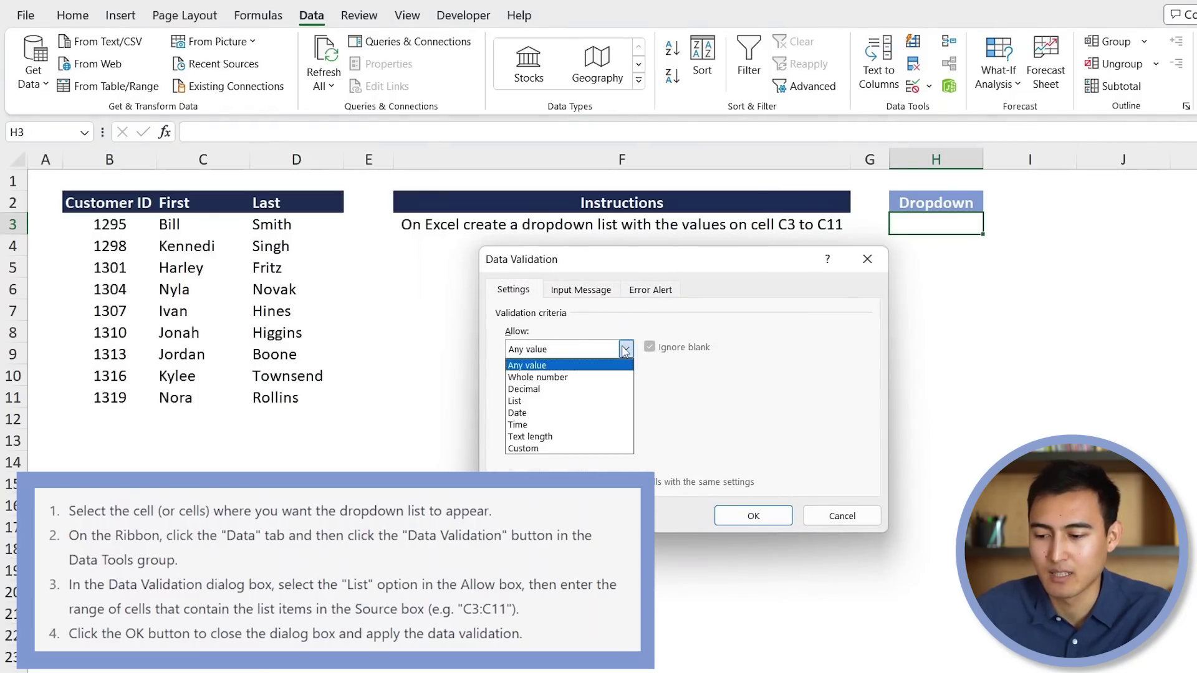
click(561, 402)
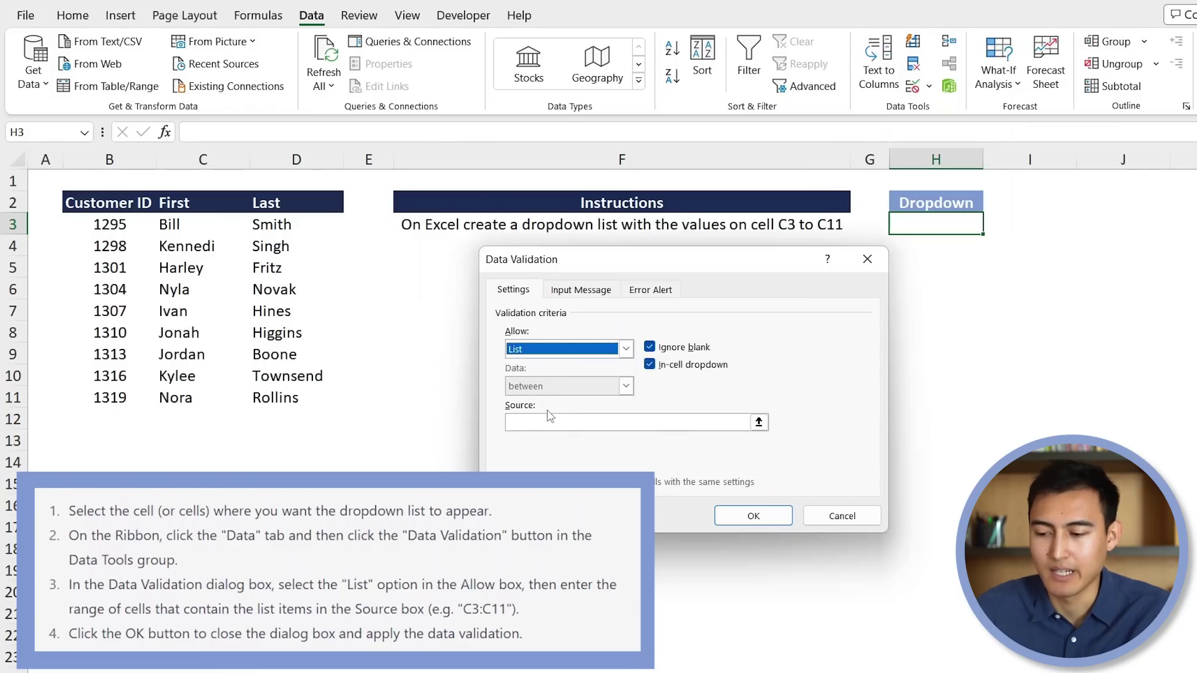
click(759, 422)
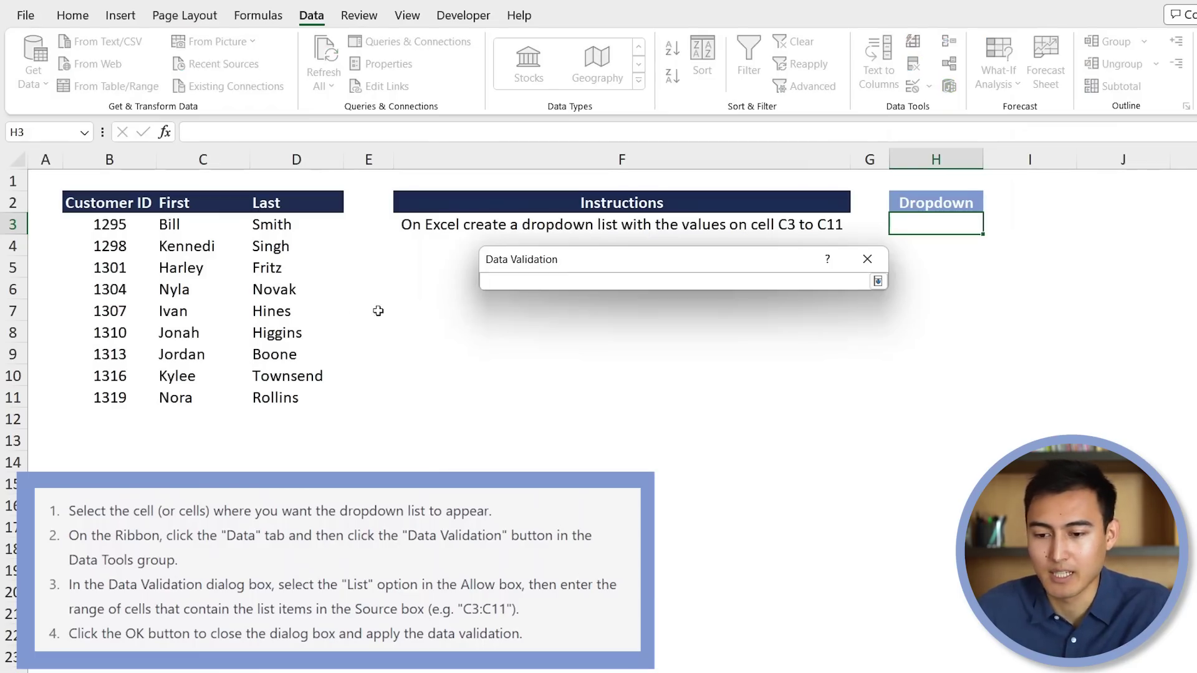
drag(193, 225, 203, 390)
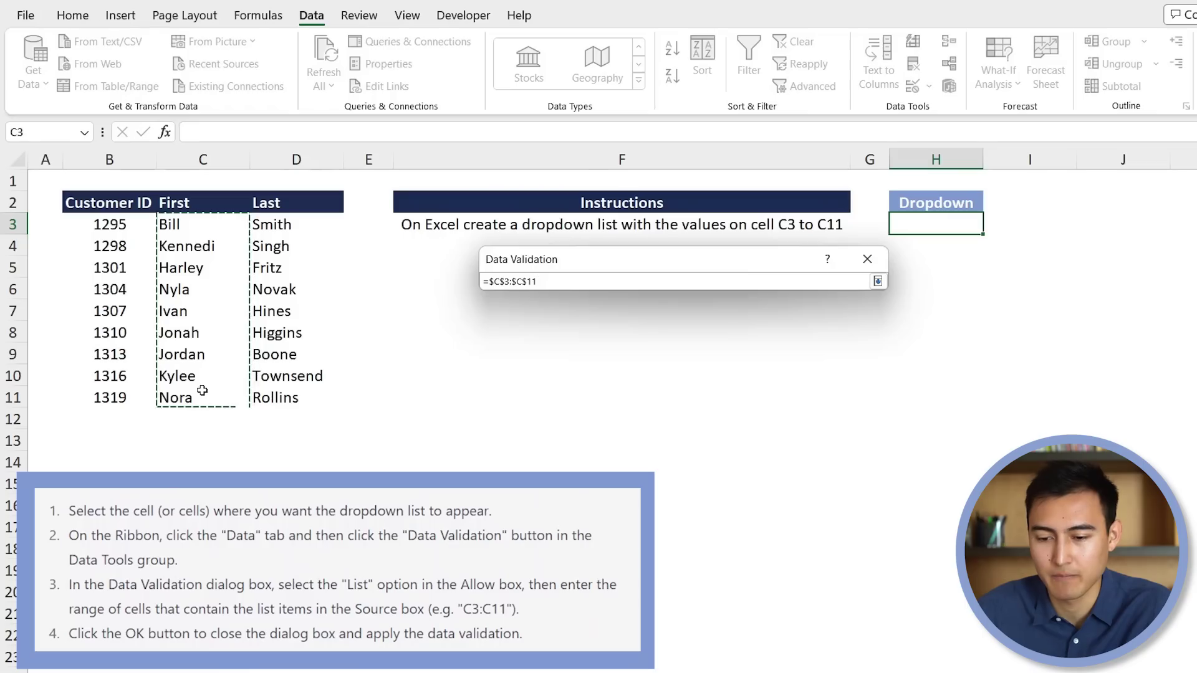
click(879, 283)
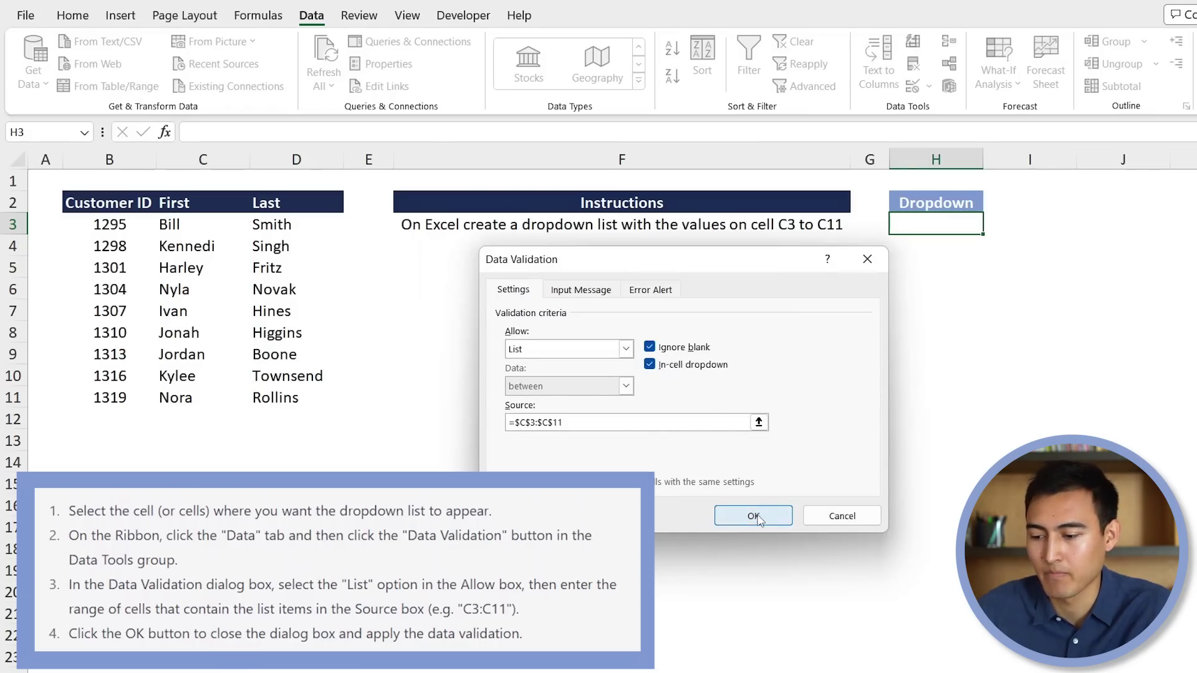
click(754, 516)
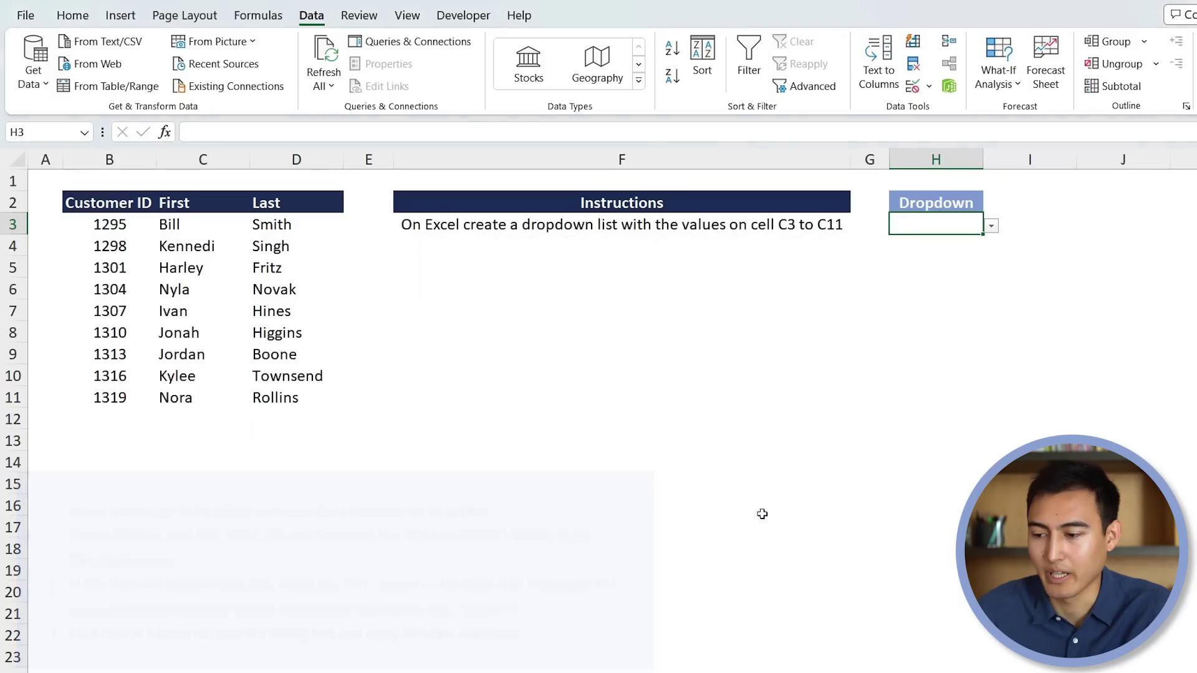
click(992, 226)
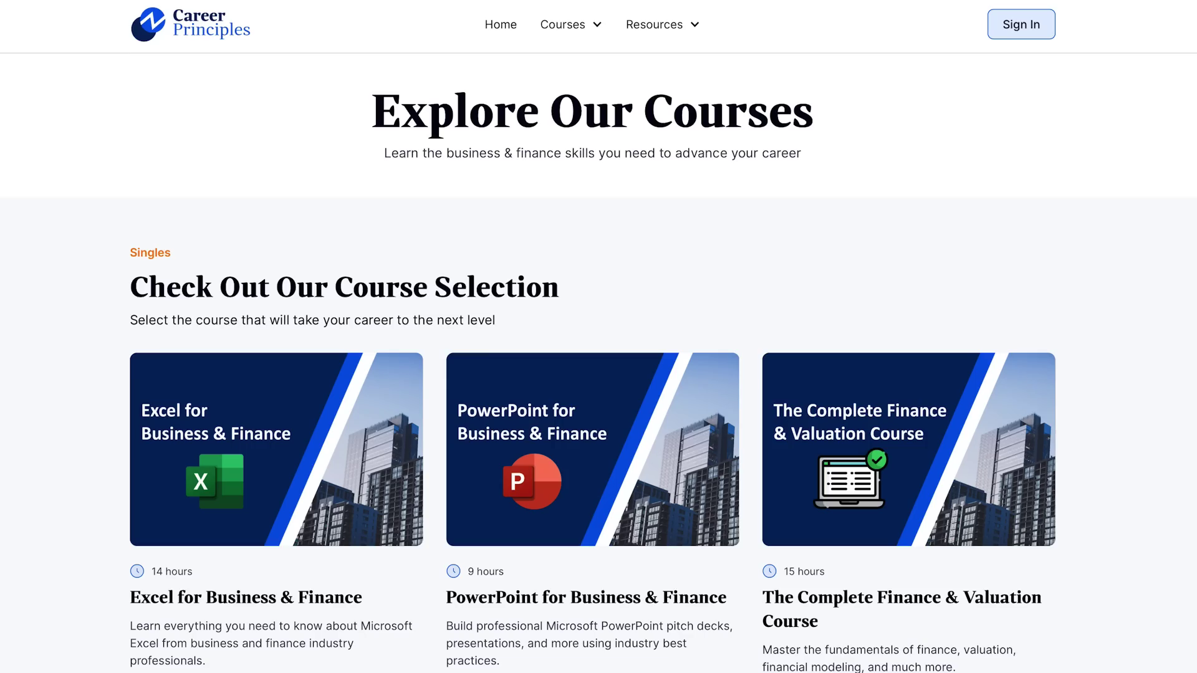
Step: Scroll down the Career Principles courses page to the Word and Outlook course cards
scroll(598, 337, down, 6)
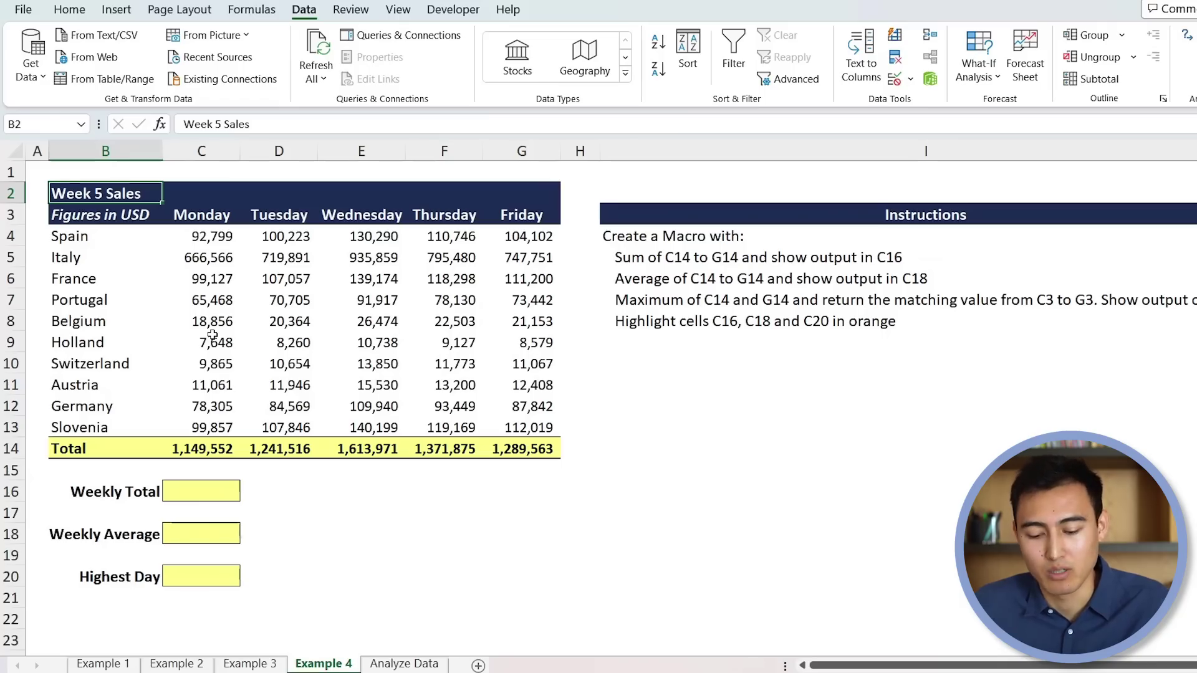
Step: Bring up the Save As dialog for the START Chat GPT workbook with F12
key(F12)
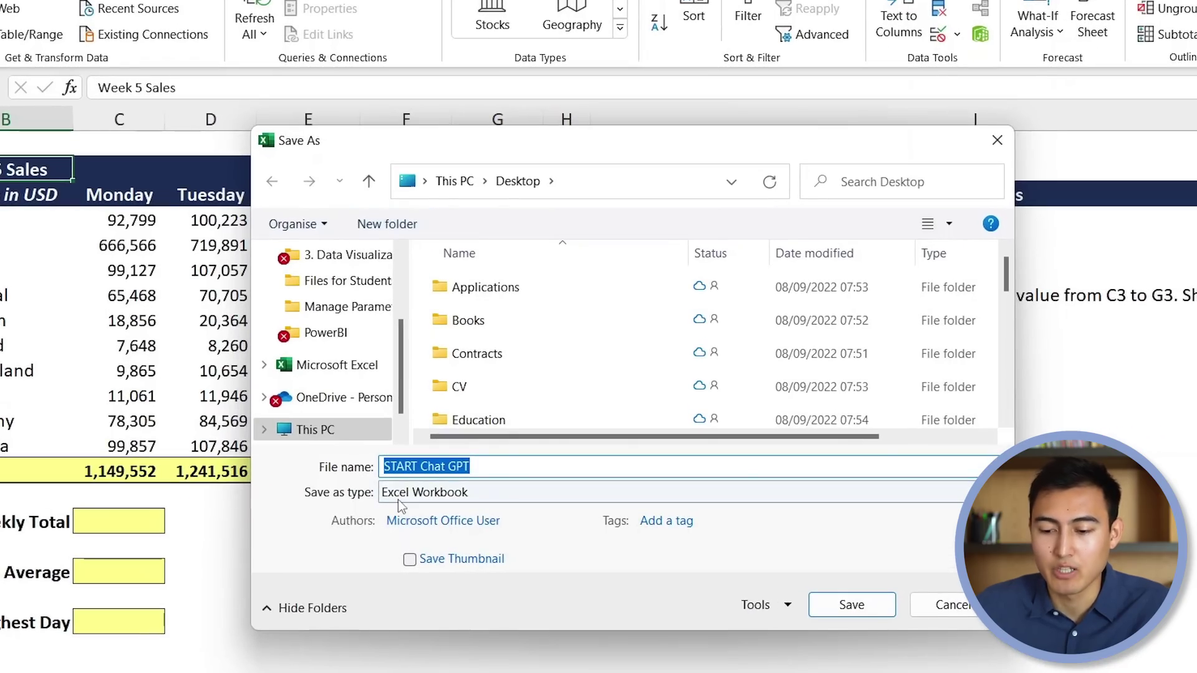
Step: Change the file type to Excel Macro-Enabled Workbook and save START Chat GPT
click(476, 492)
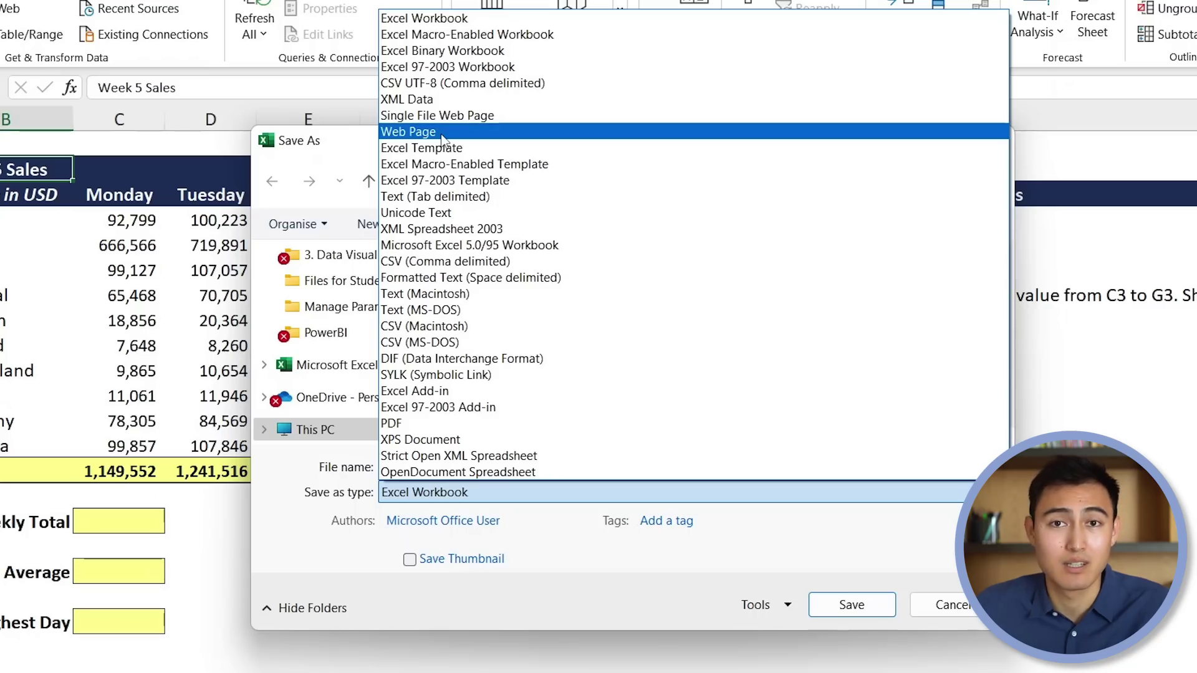
click(485, 35)
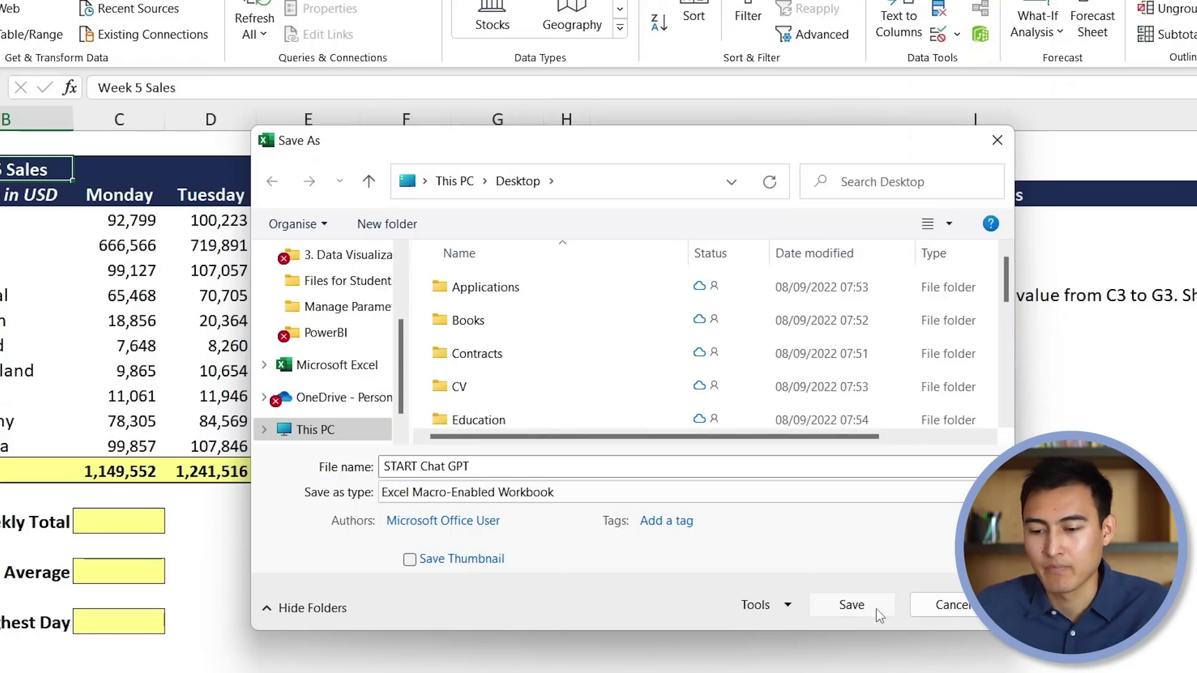
click(878, 616)
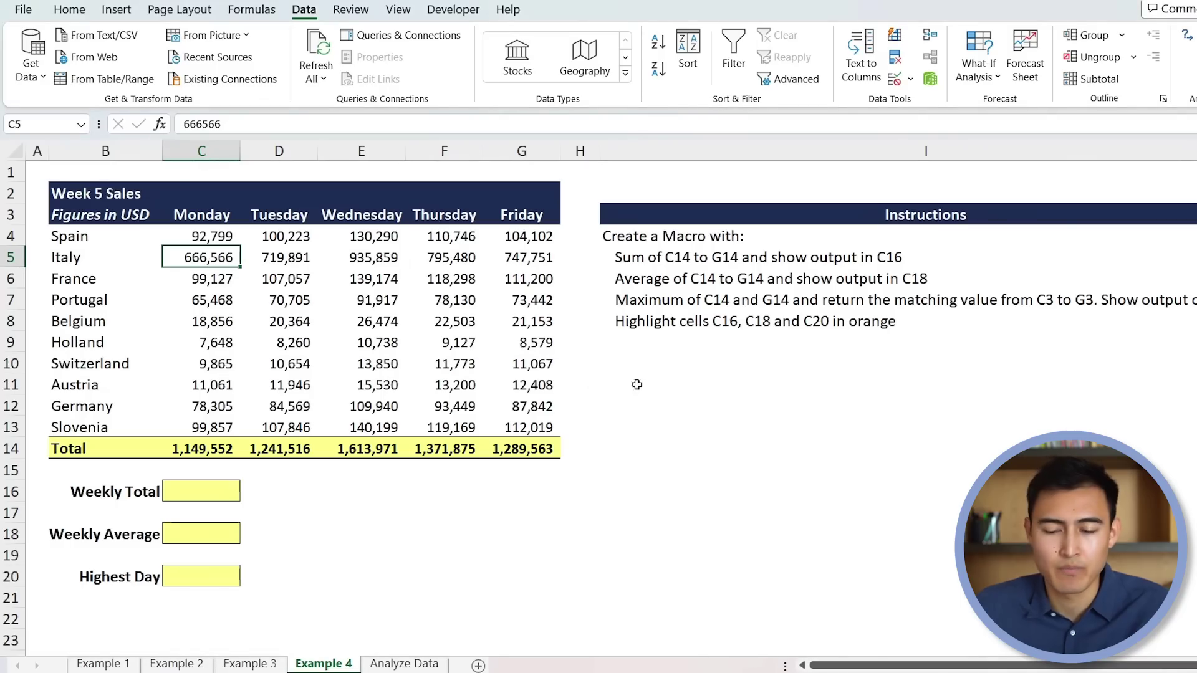
Step: Review the Spain, Italy and France rows, day headings and the Monday–Friday totals in row 14
key(Up)
key(Left)
key(shift+Down)
key(shift+Down)
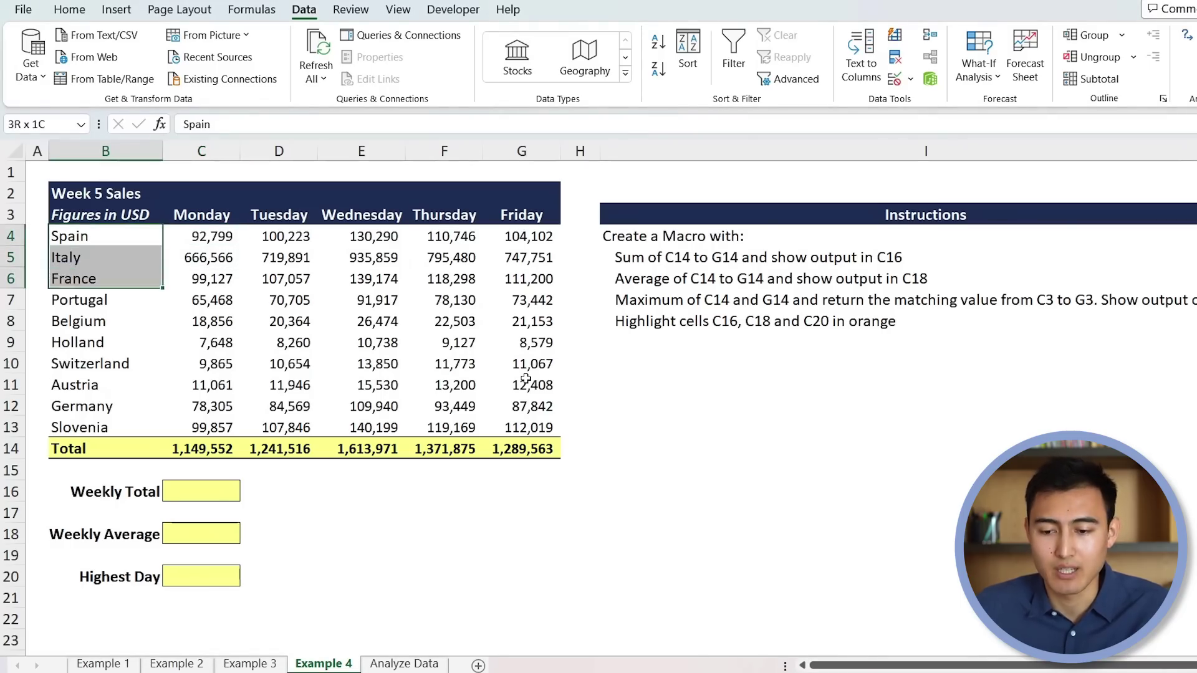
key(Right)
key(Up)
key(shift+Right)
key(shift+Right)
key(shift+Right)
key(Down)
key(Down)
key(Down)
key(Down)
key(Down)
key(Down)
key(Down)
key(Down)
key(Down)
key(Down)
key(Down)
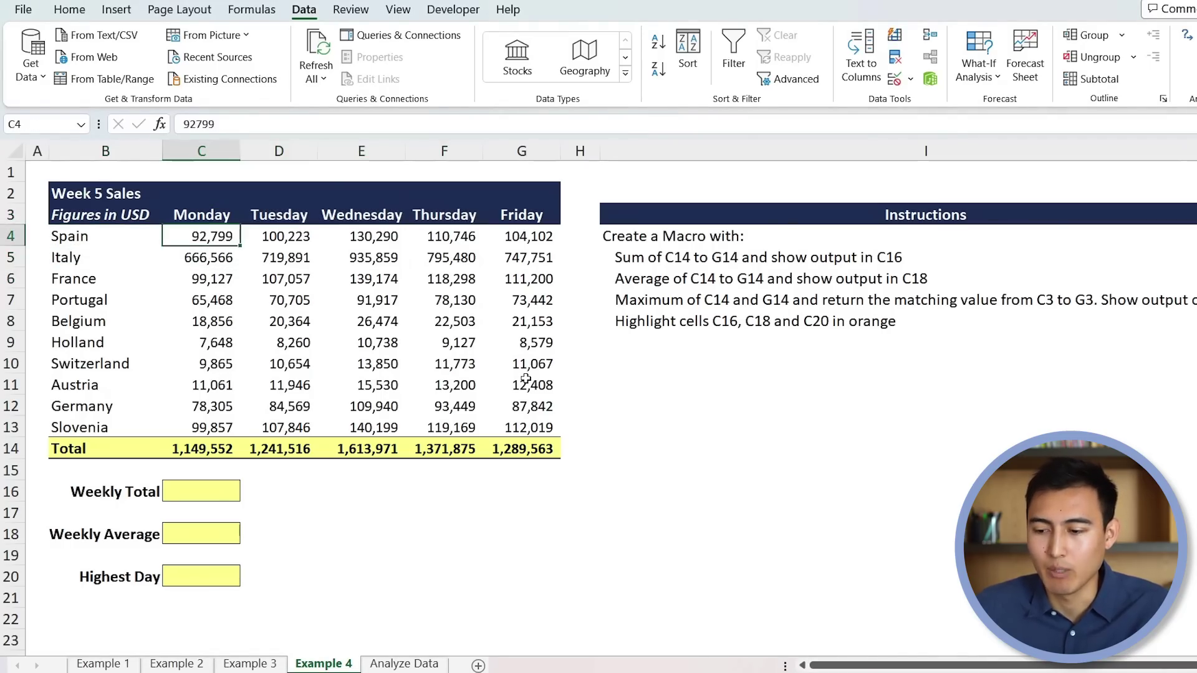
key(Down)
key(Down)
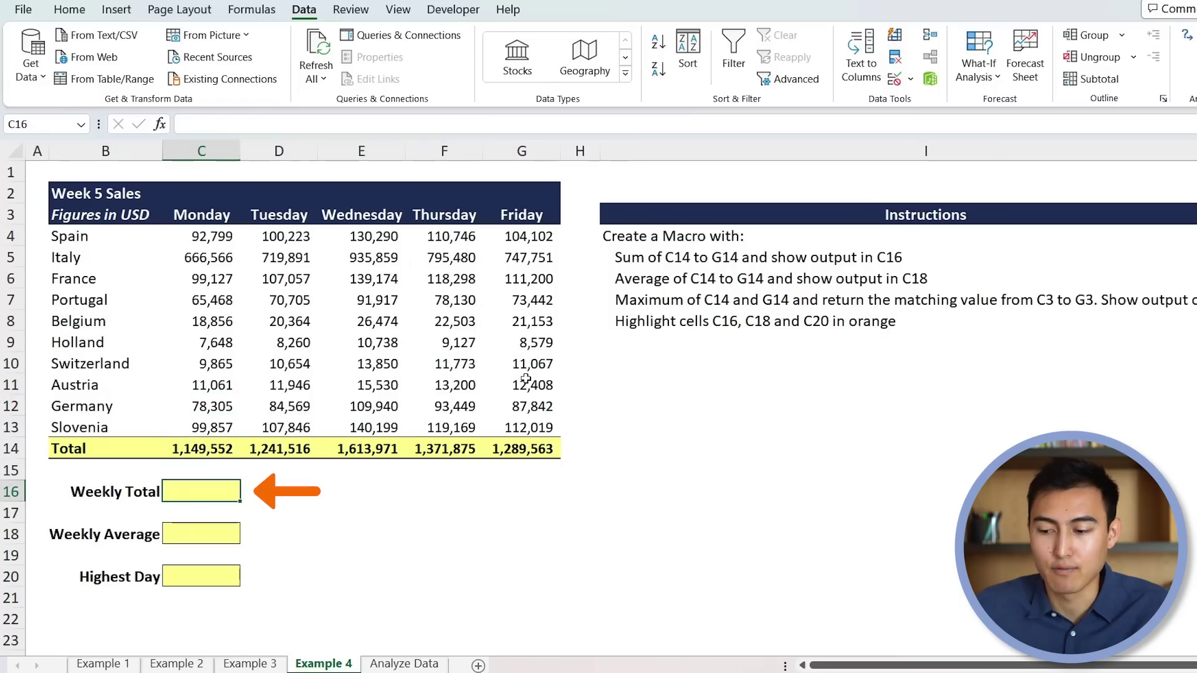
key(Up)
key(Up)
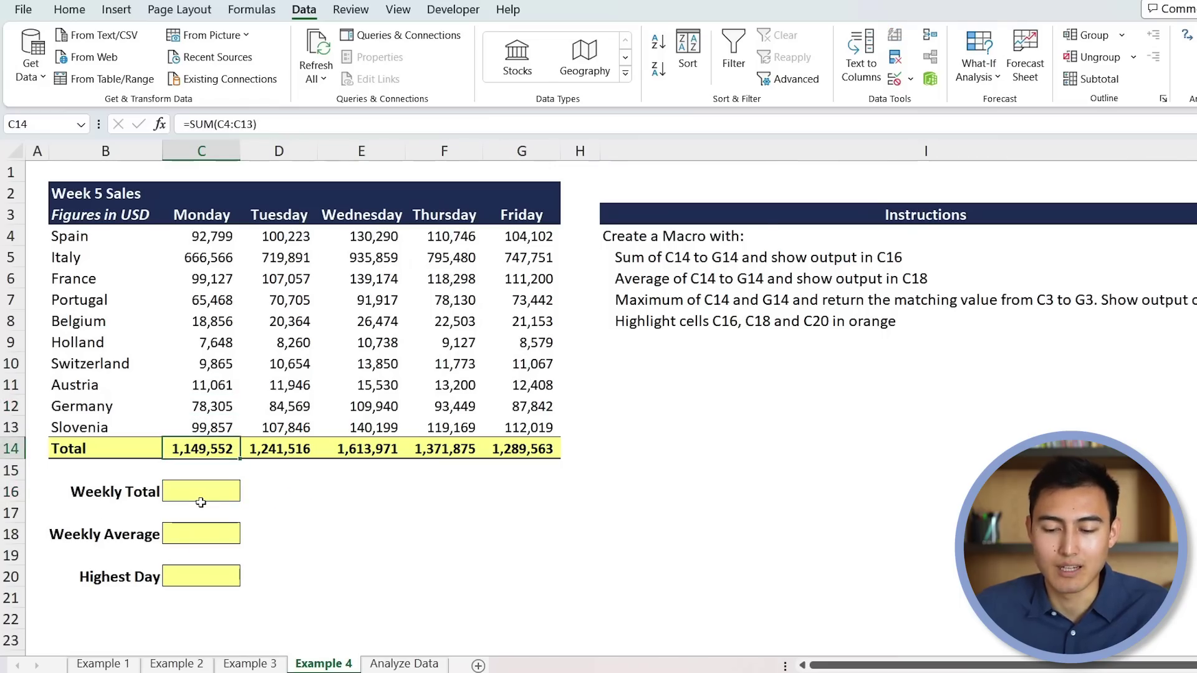
key(ctrl+shift+Right)
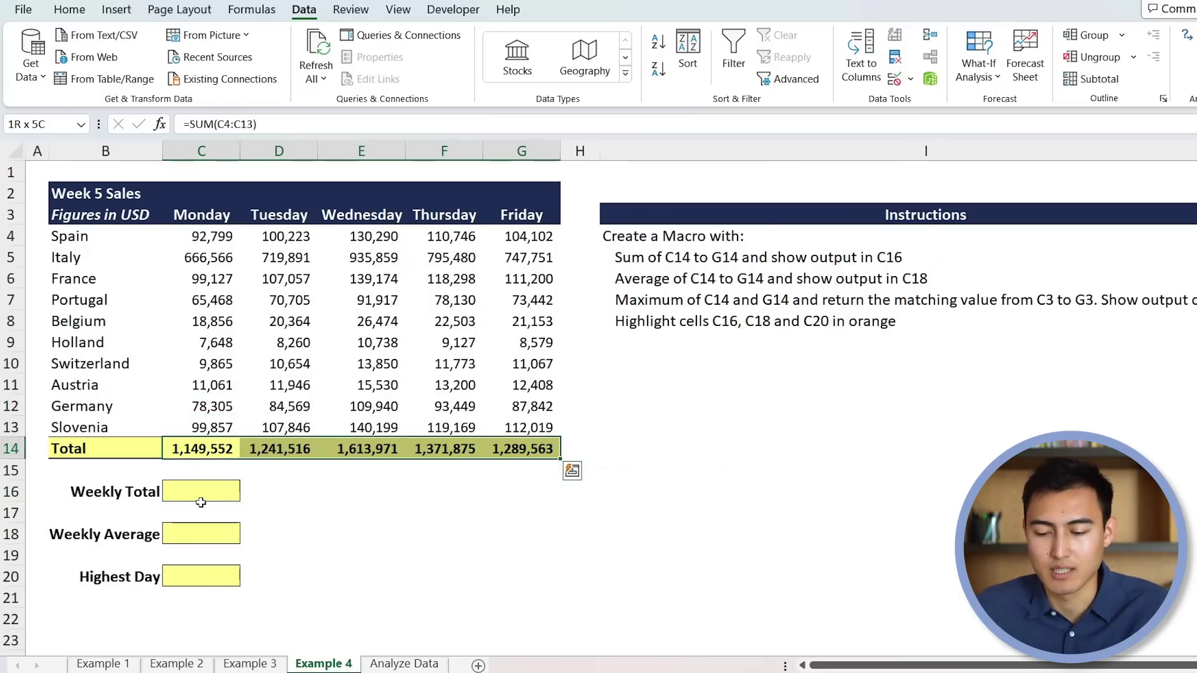
Step: Check the output cells for Weekly Total C16, Weekly Average and Highest Day C20
click(200, 502)
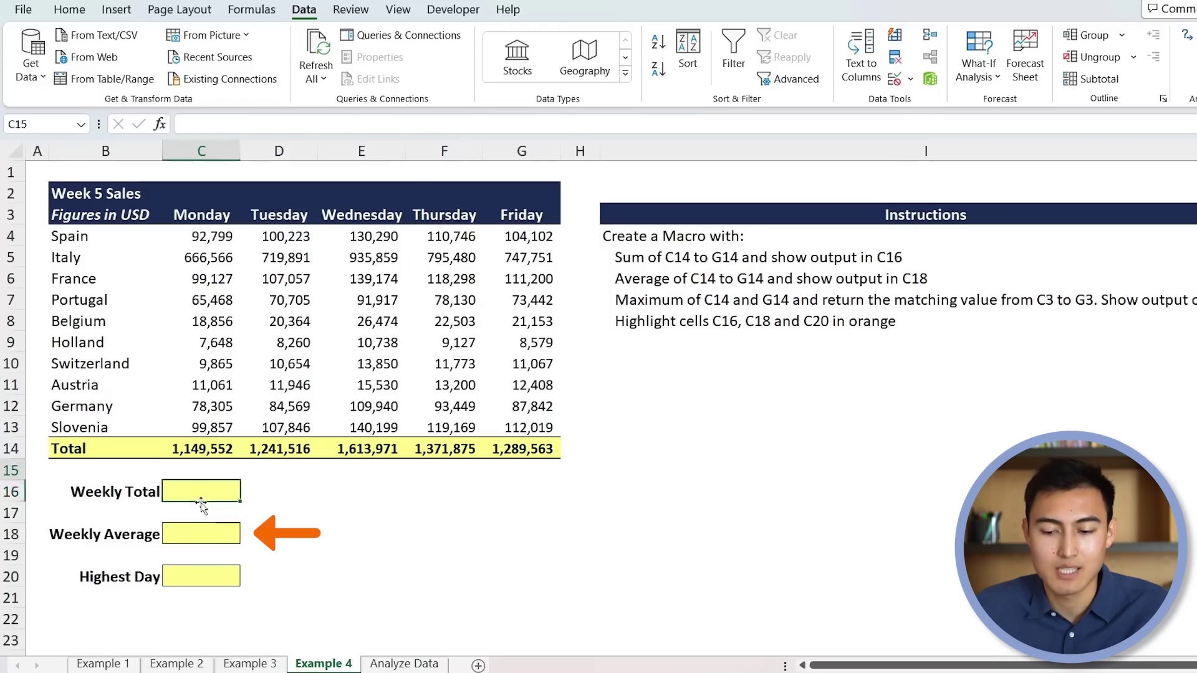
key(Up)
key(Down)
key(Down)
key(Down)
key(Down)
key(Down)
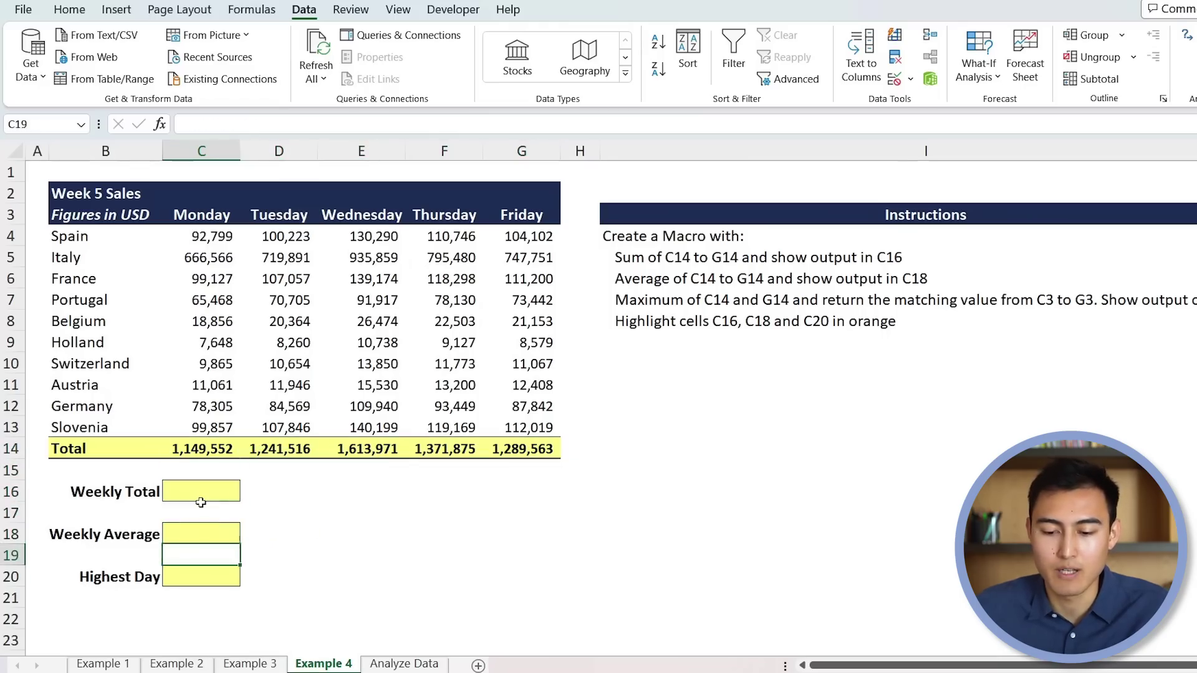
key(Down)
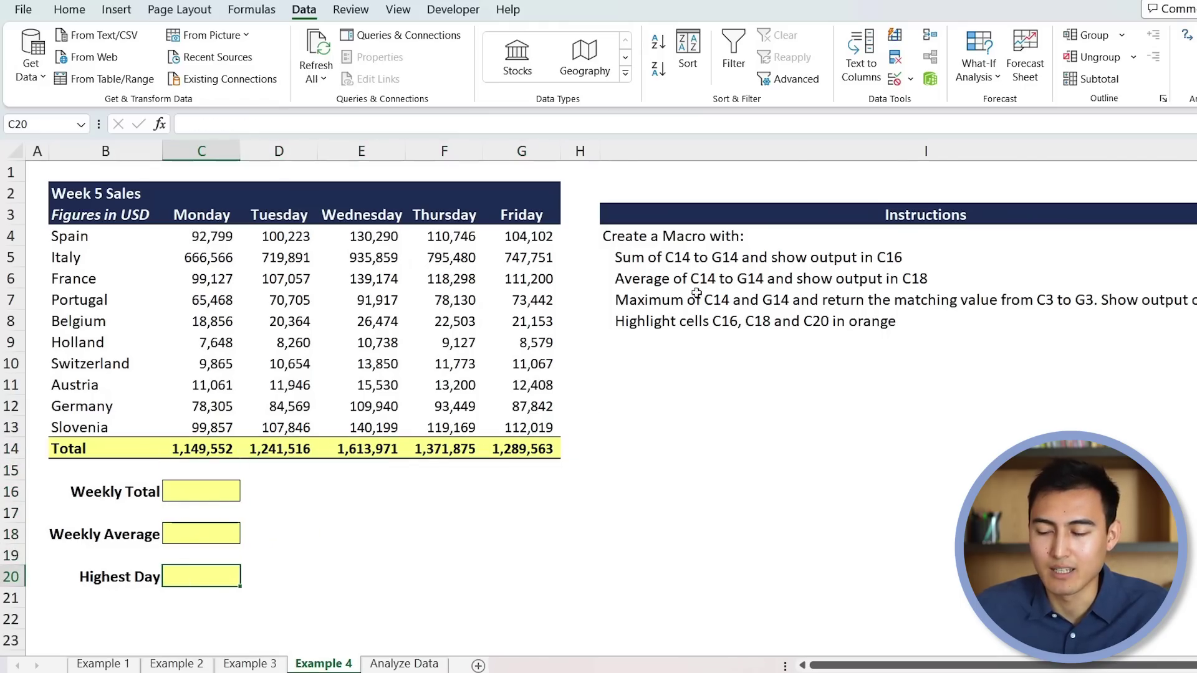
Step: Read the macro instructions and copy the five lines in I4:I8
click(619, 300)
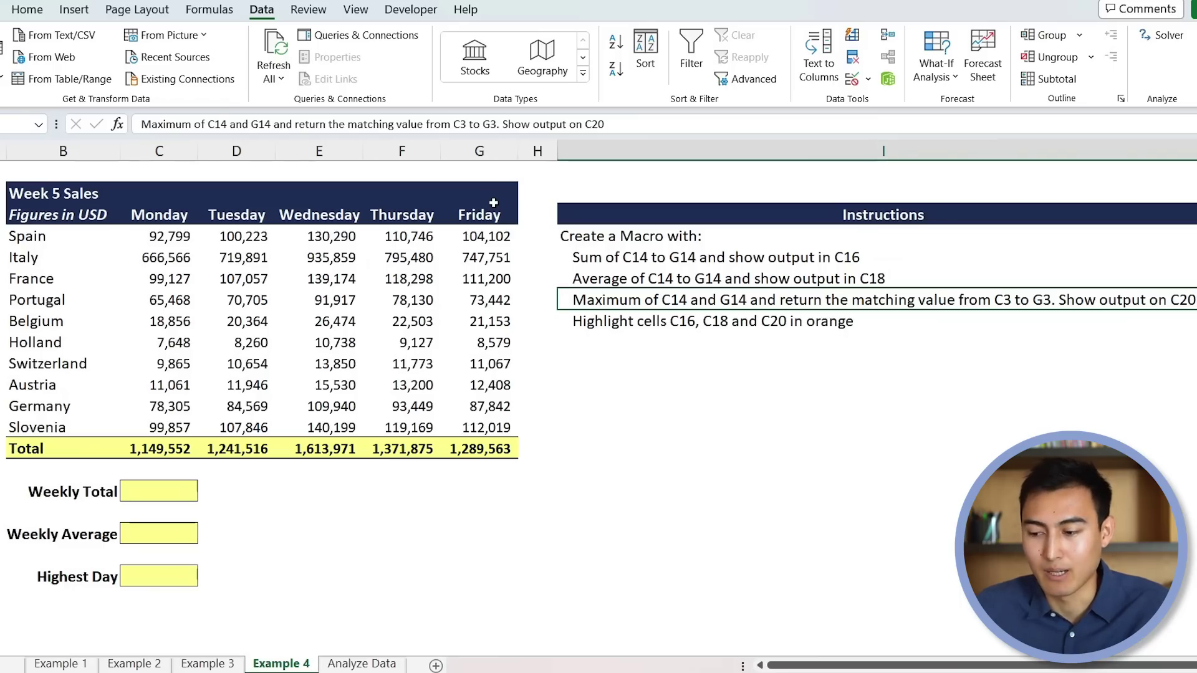
key(Down)
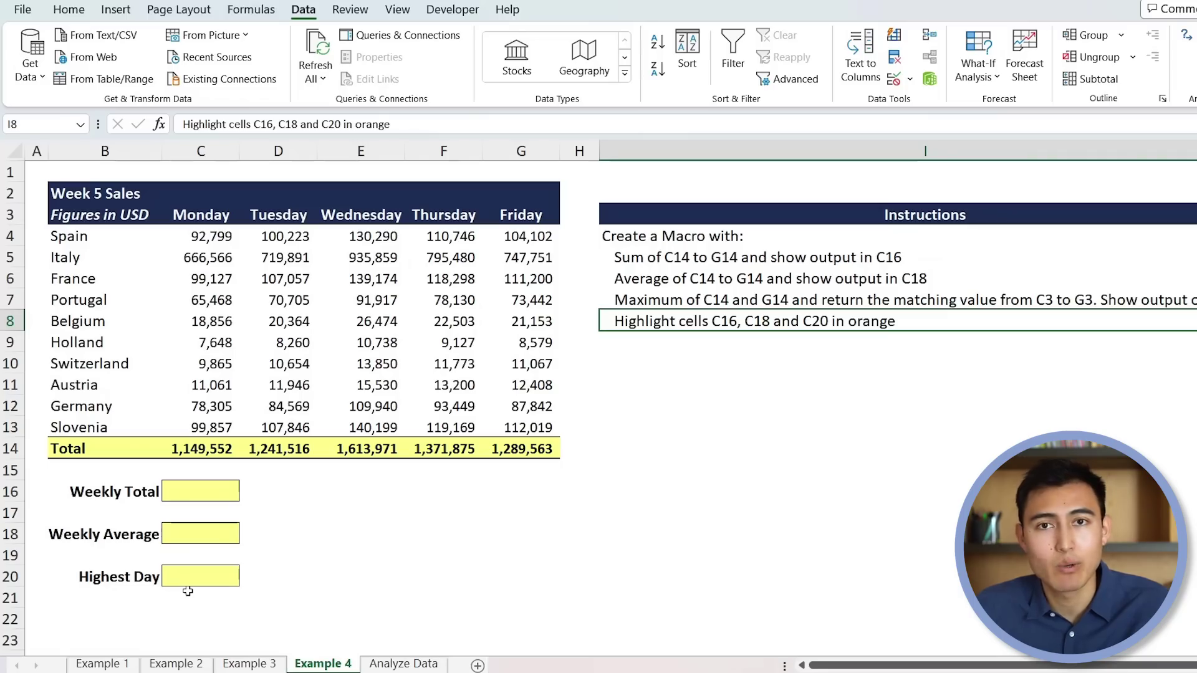
key(Up)
key(Up)
key(Up)
key(Up)
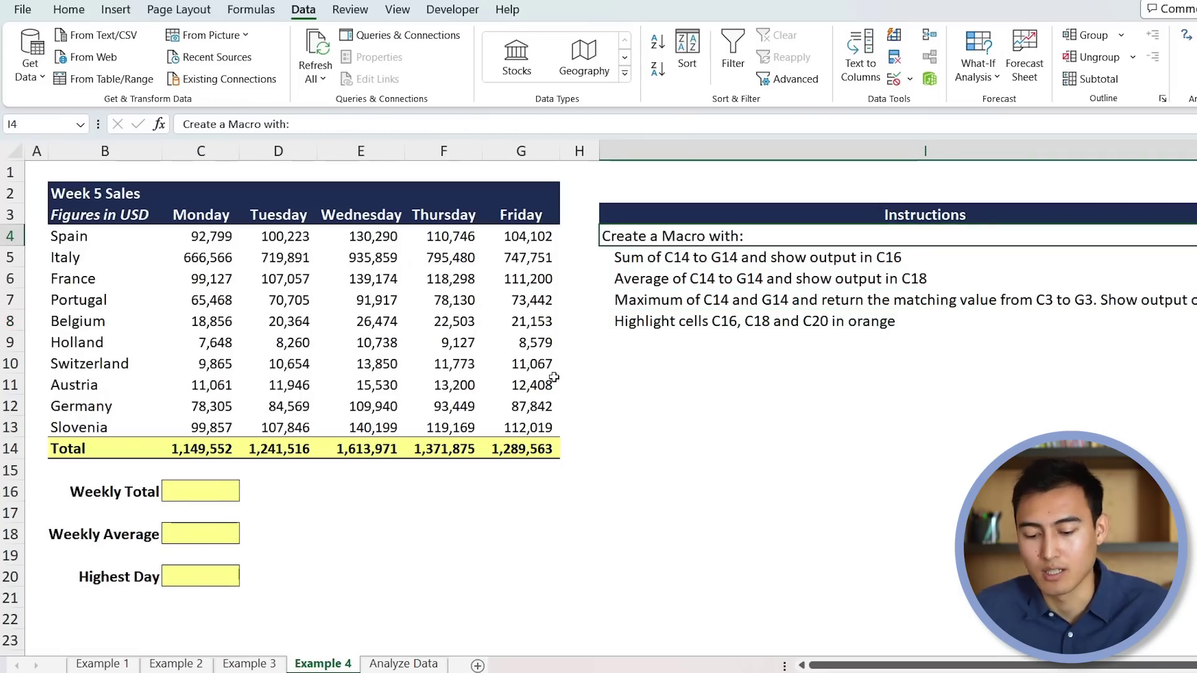
key(ctrl+shift+Down)
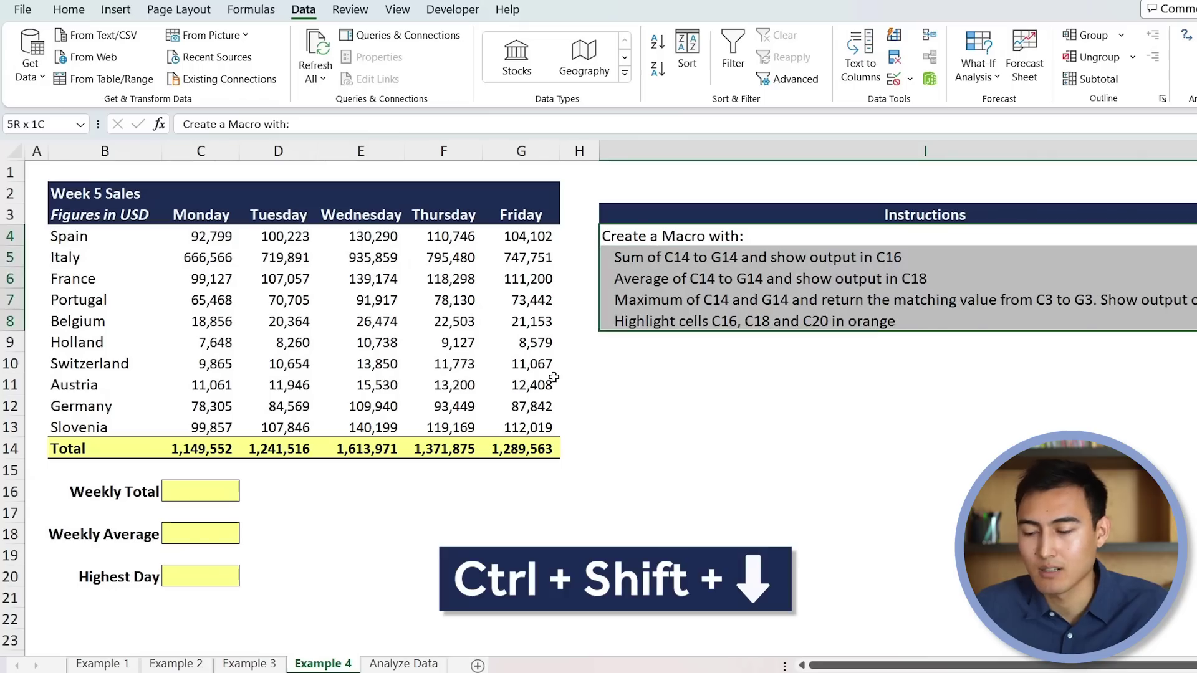
key(ctrl+c)
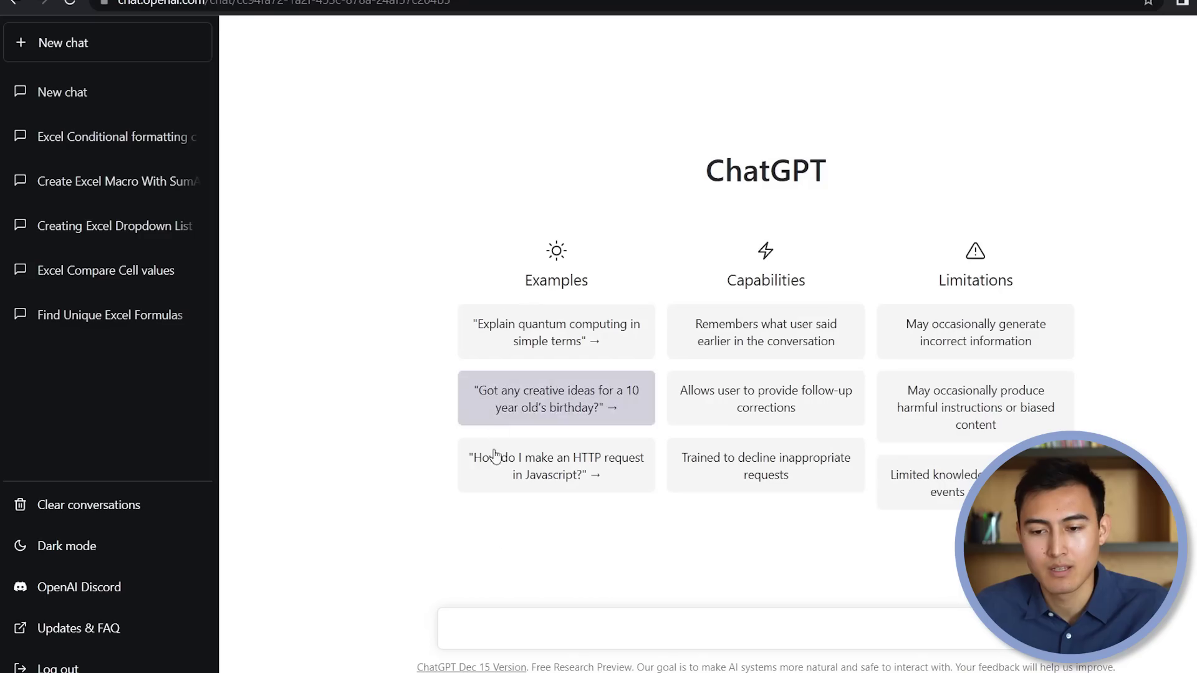
Step: Send the copied macro instructions to ChatGPT as a prompt
click(499, 626)
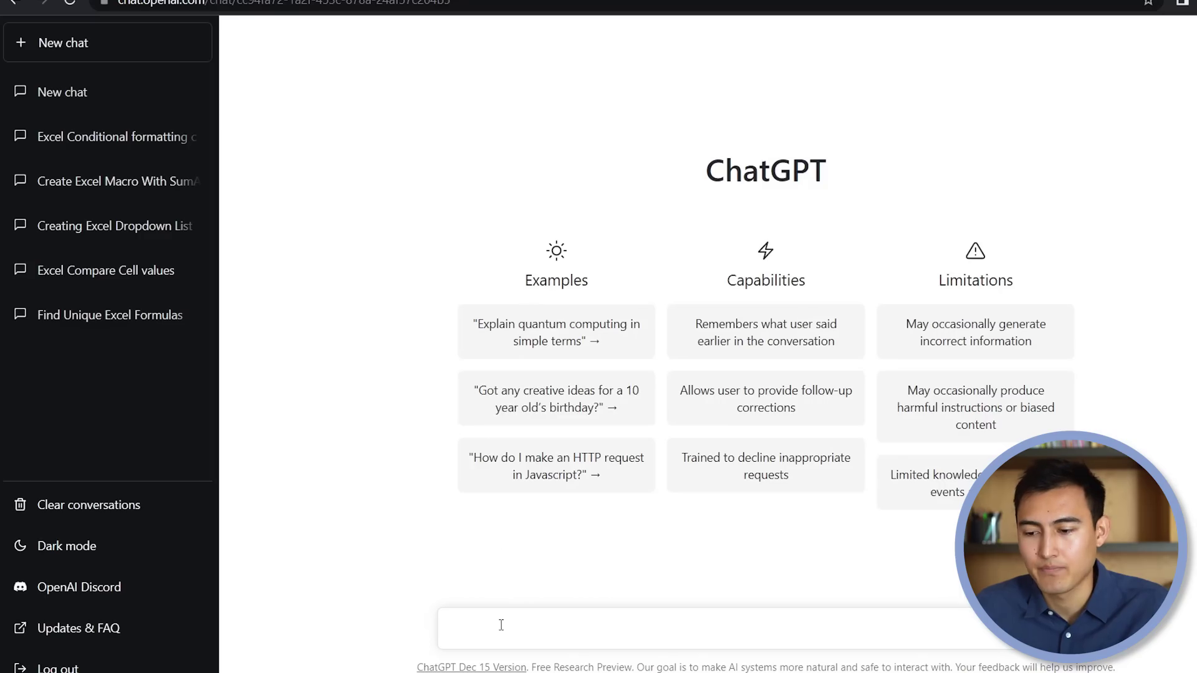
key(ctrl+v)
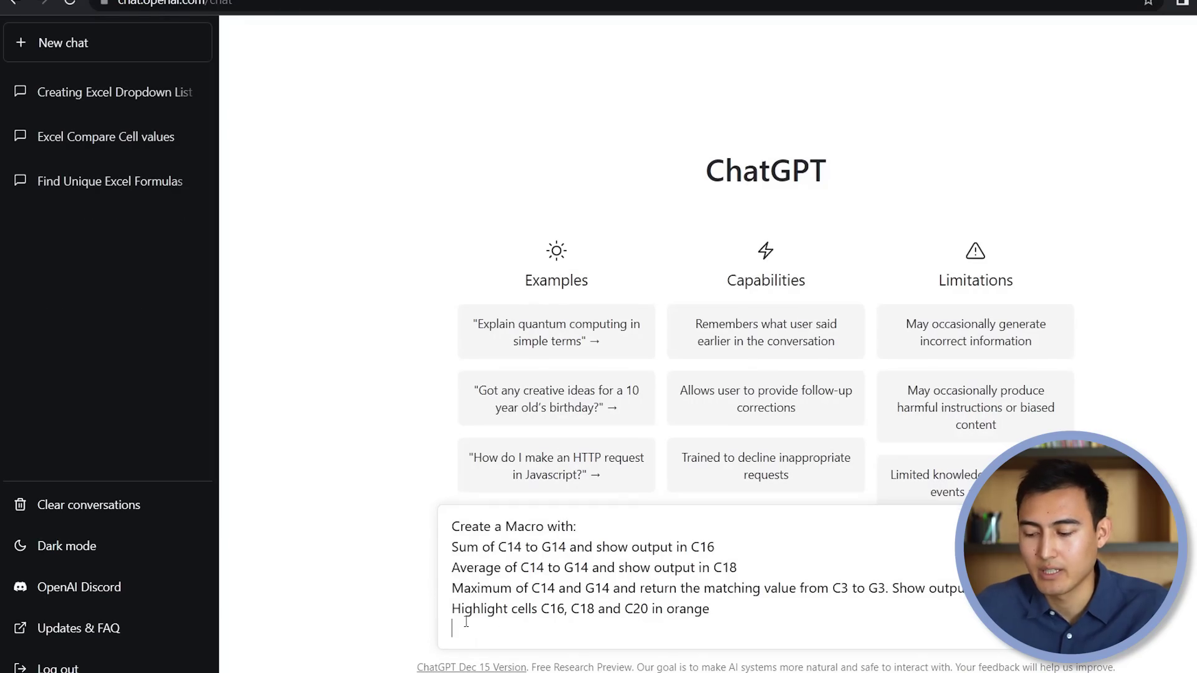
key(Return)
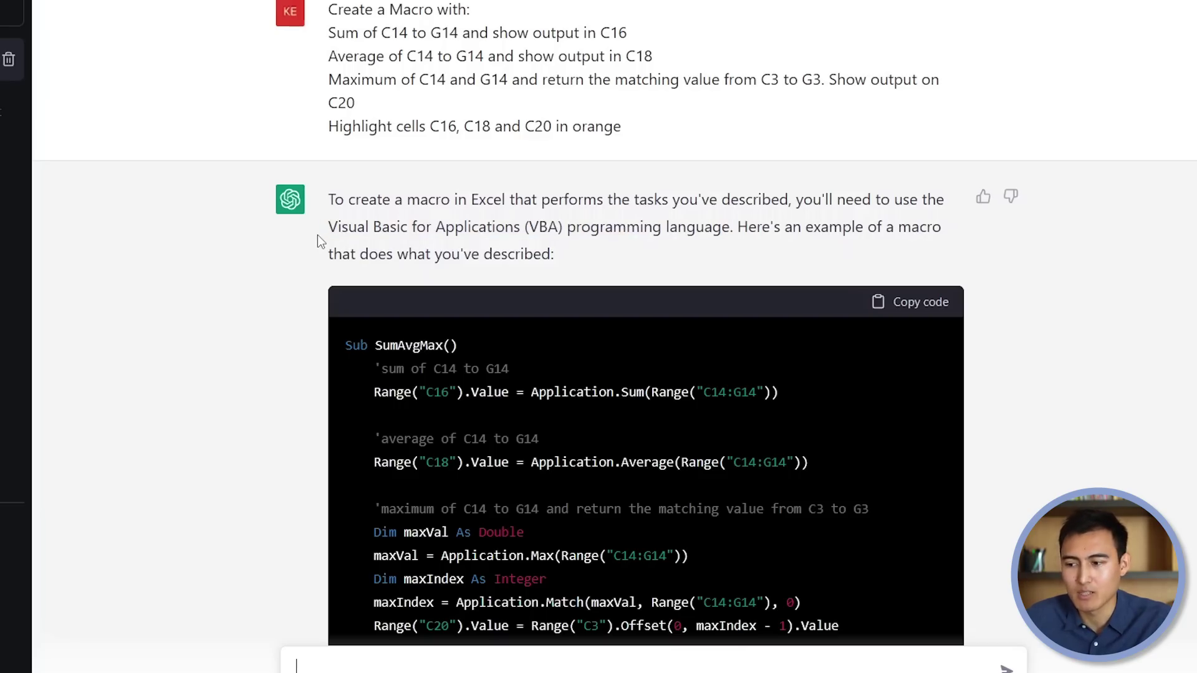
Step: Read ChatGPT's answer and copy the generated SumAvgMax VBA code
scroll(719, 278, down, 3)
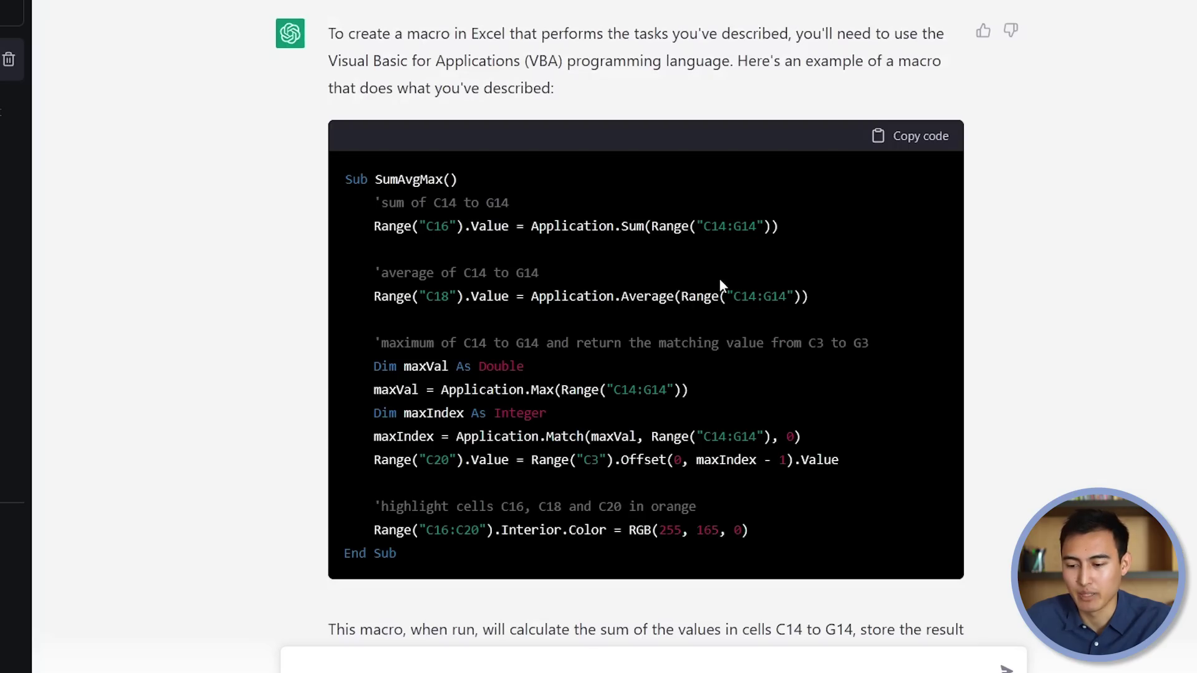
scroll(719, 278, down, 2)
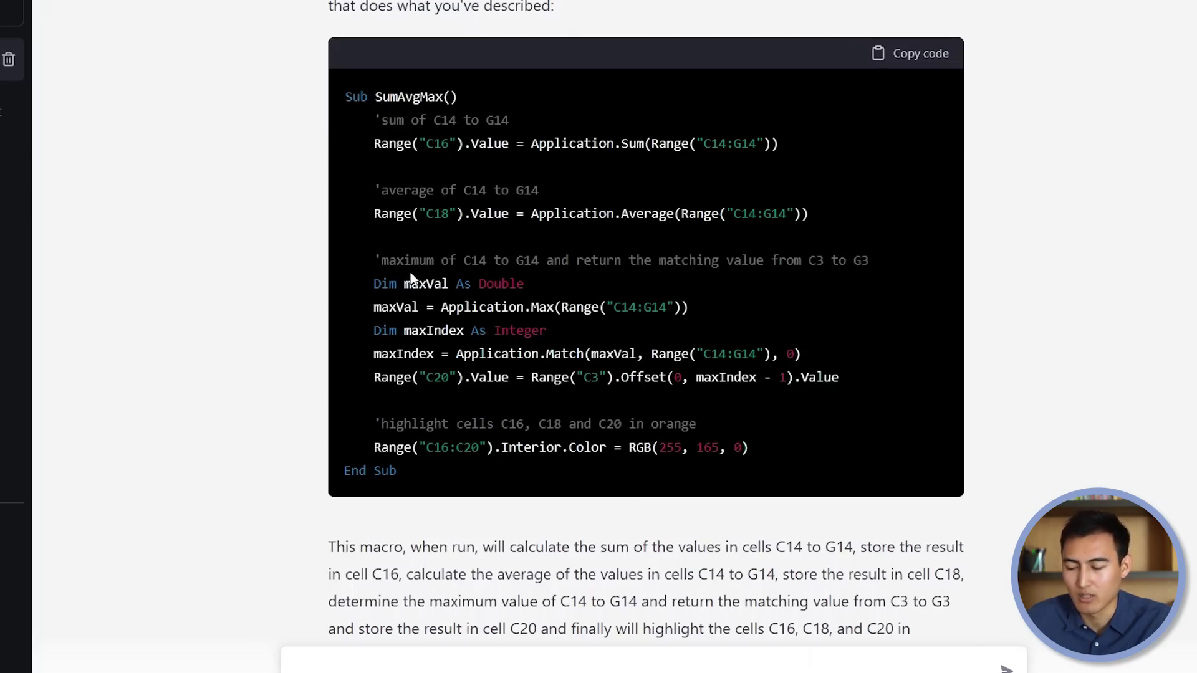
scroll(410, 277, down, 4)
triple_click(769, 399)
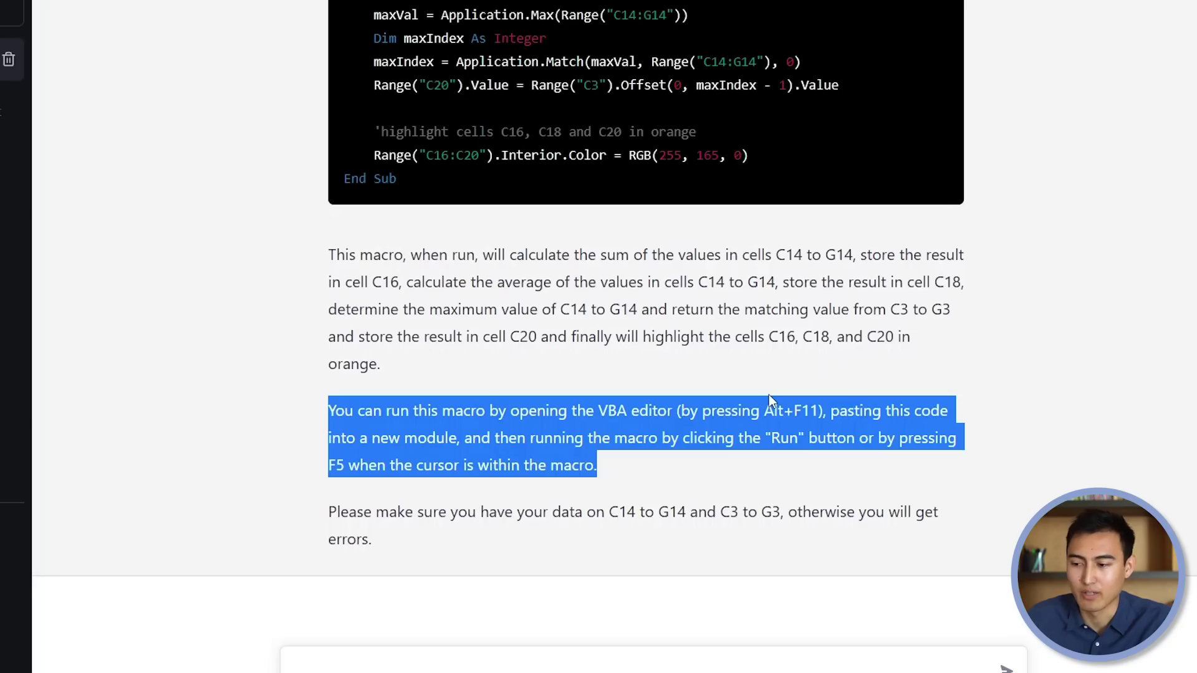
scroll(769, 395, up, 4)
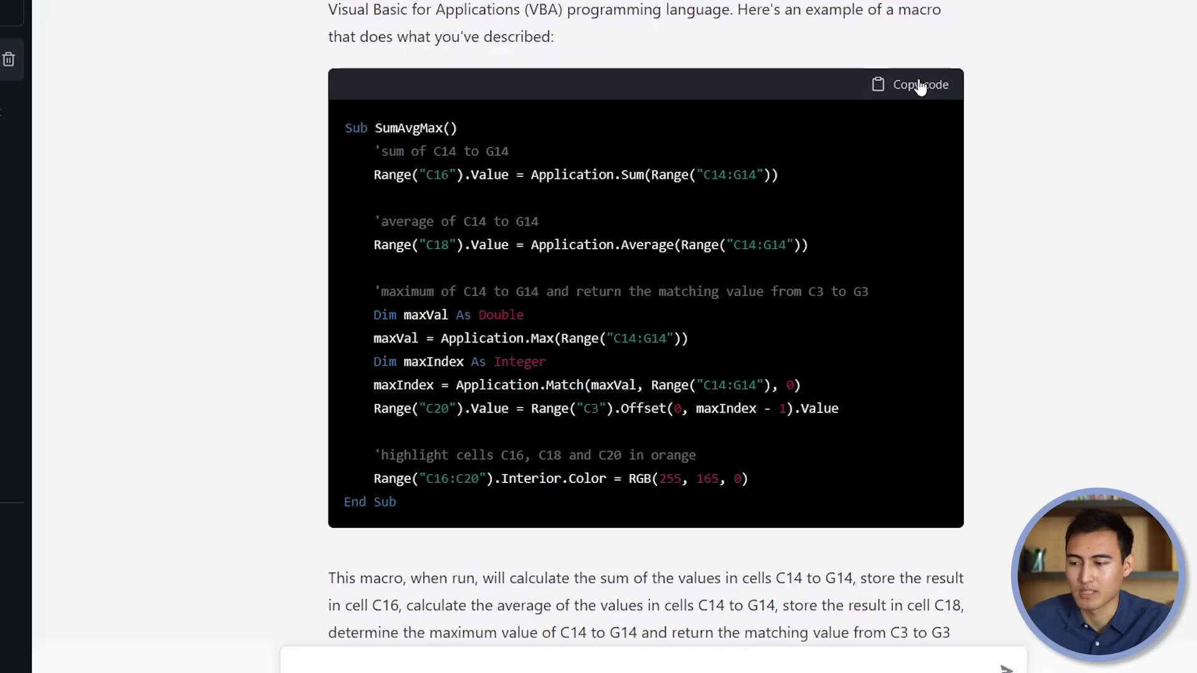
click(919, 87)
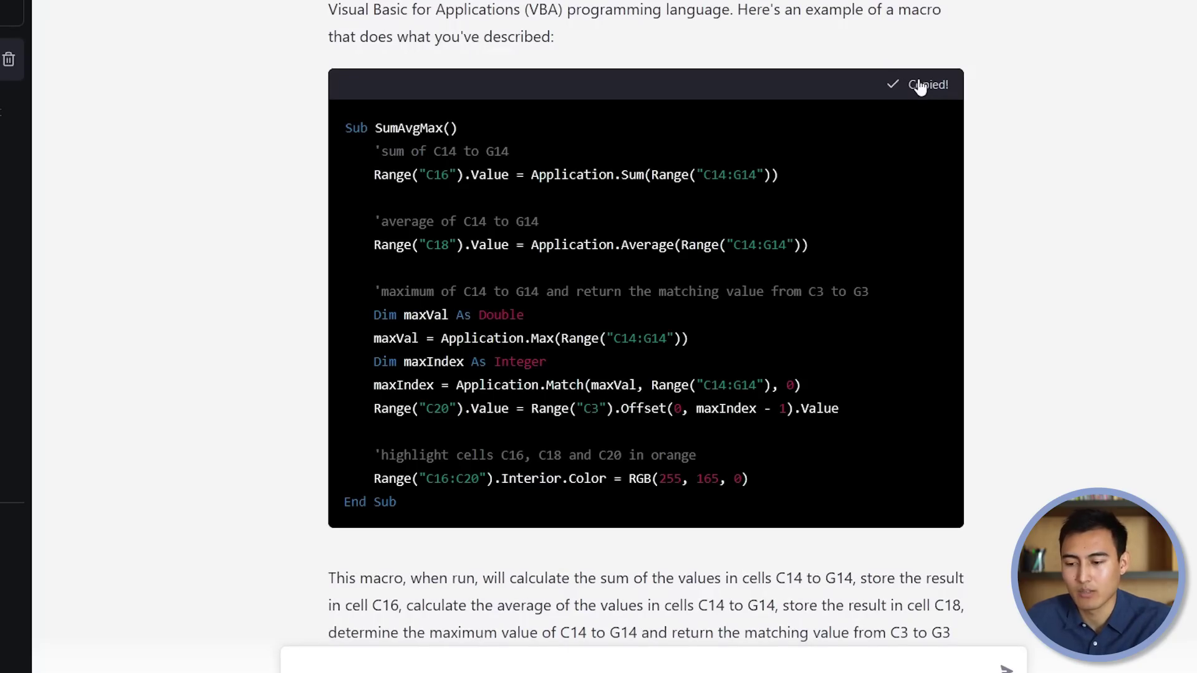
Step: Paste the SumAvgMax code into a new Module1 in the VBA editor and save the workbook
key(alt+Tab)
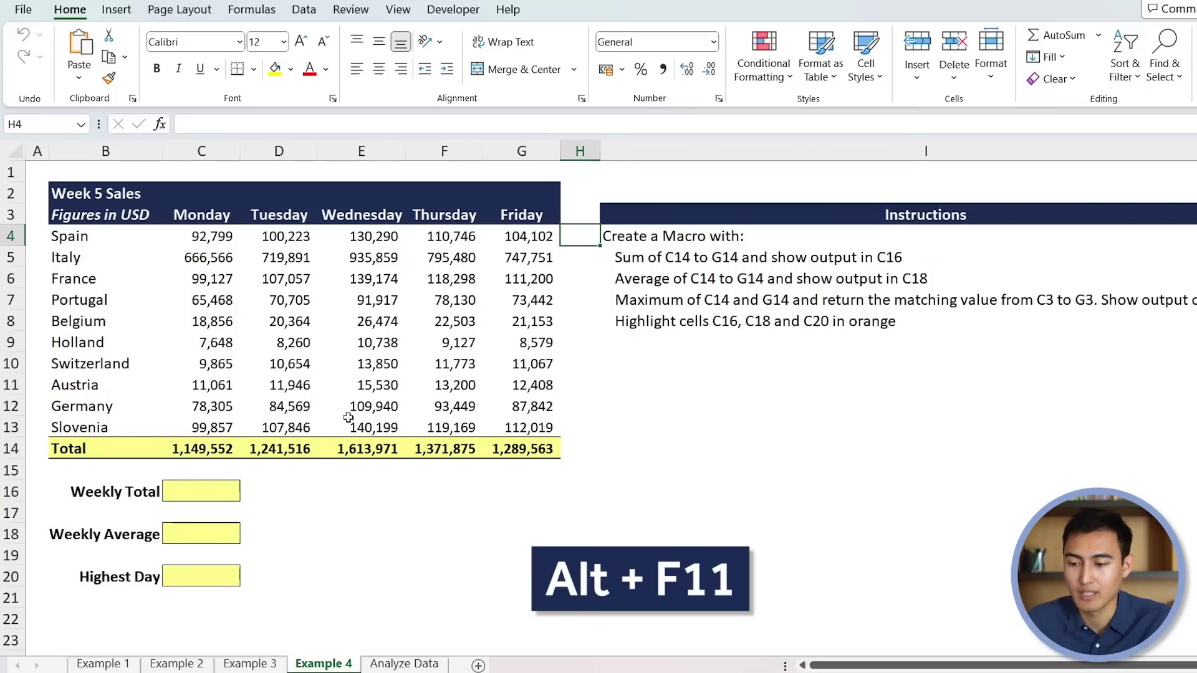
key(alt+F11)
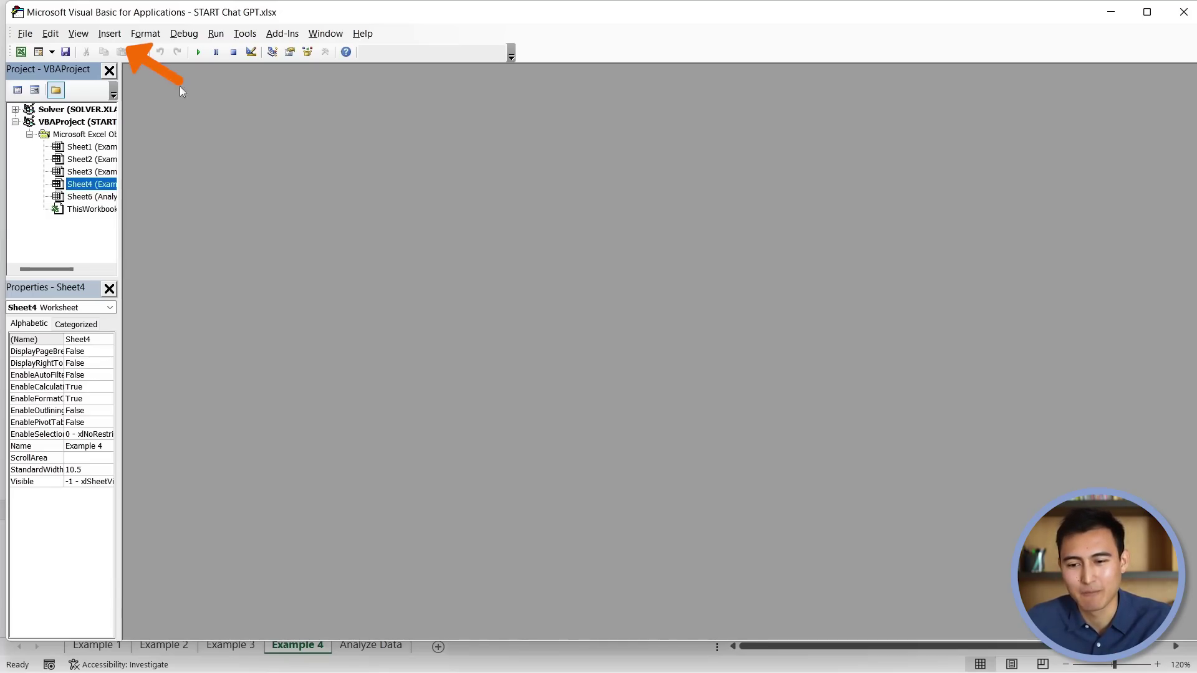
click(110, 34)
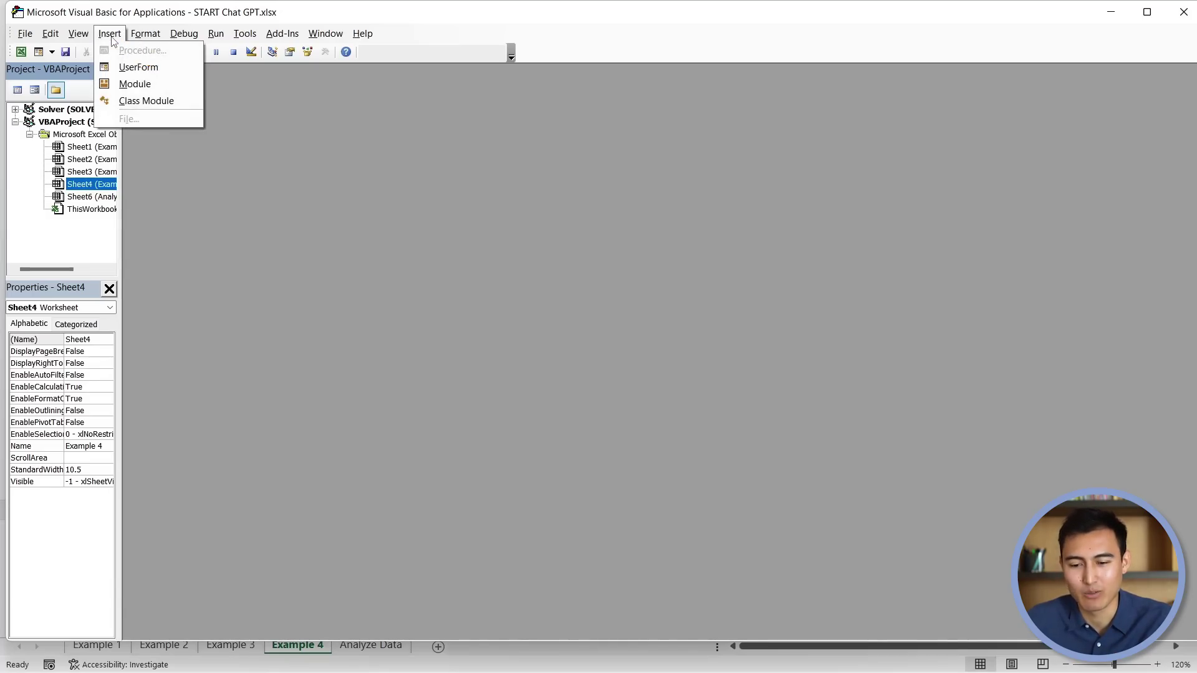
click(129, 87)
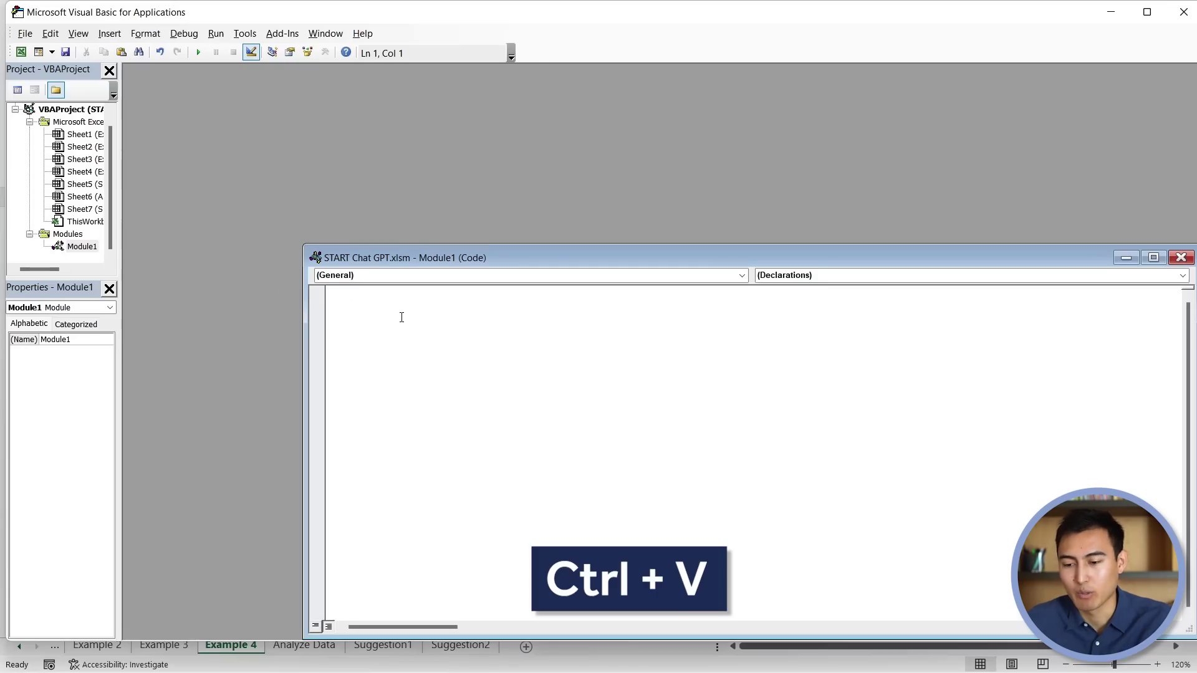
key(ctrl+v)
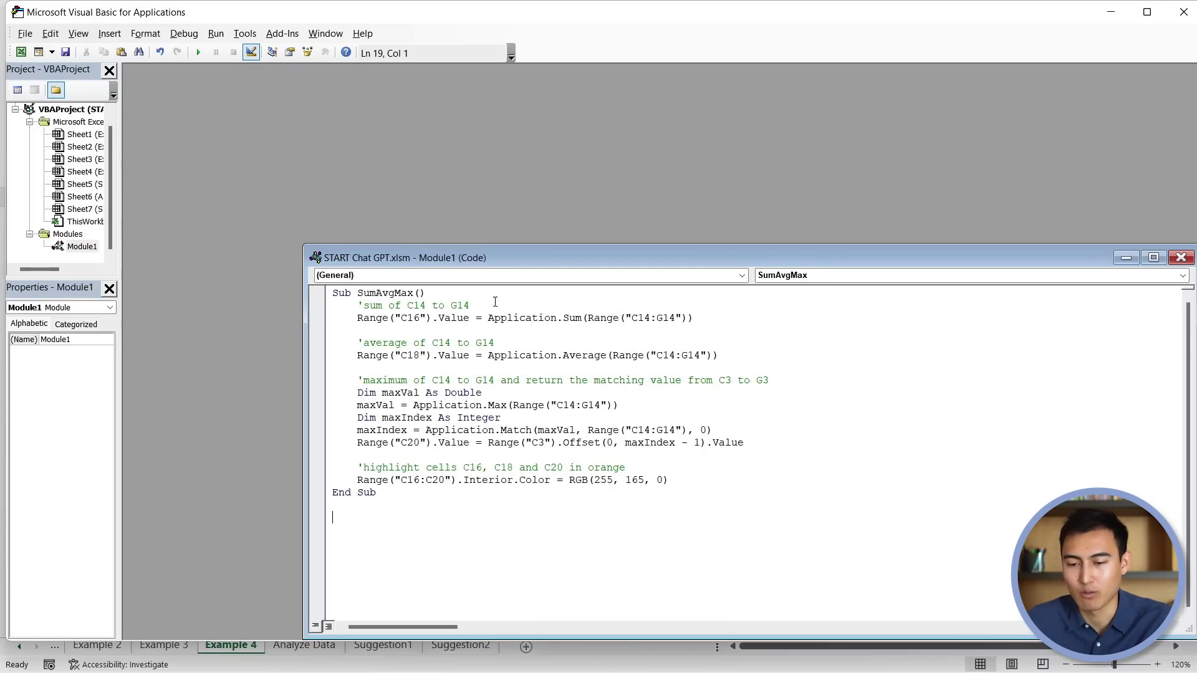
click(66, 52)
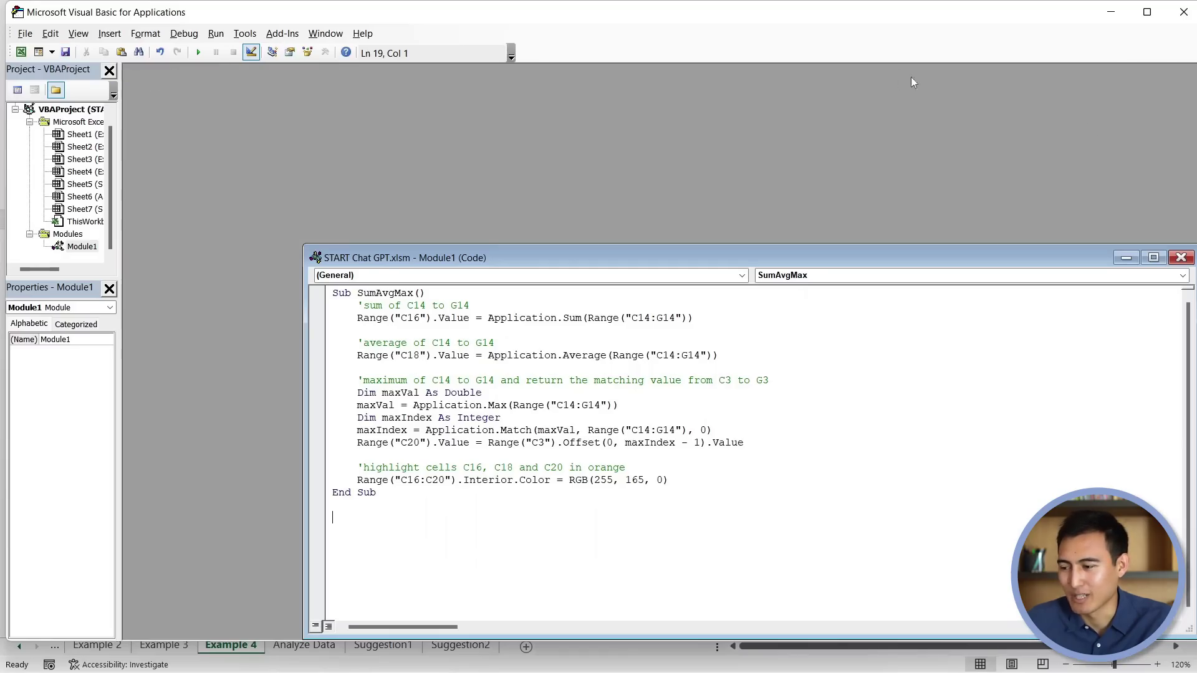
Step: Run SumAvgMax from the Developer tab's Macros list to fill C16, C18 and C20 in orange
click(1183, 12)
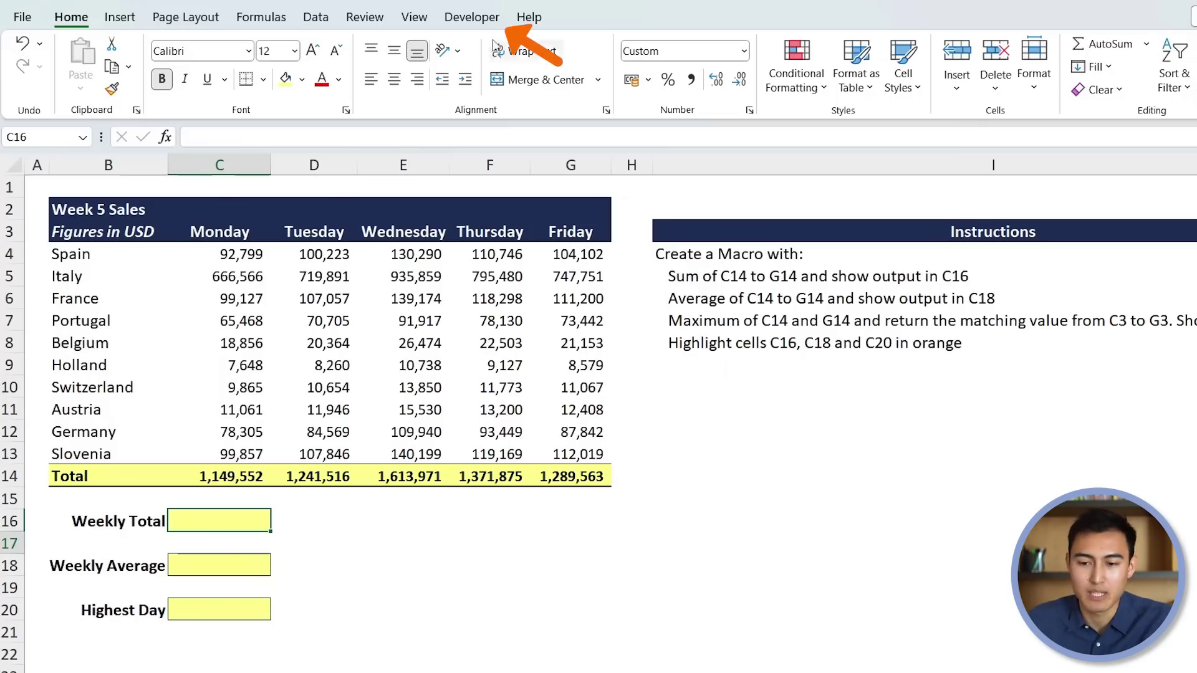
click(472, 16)
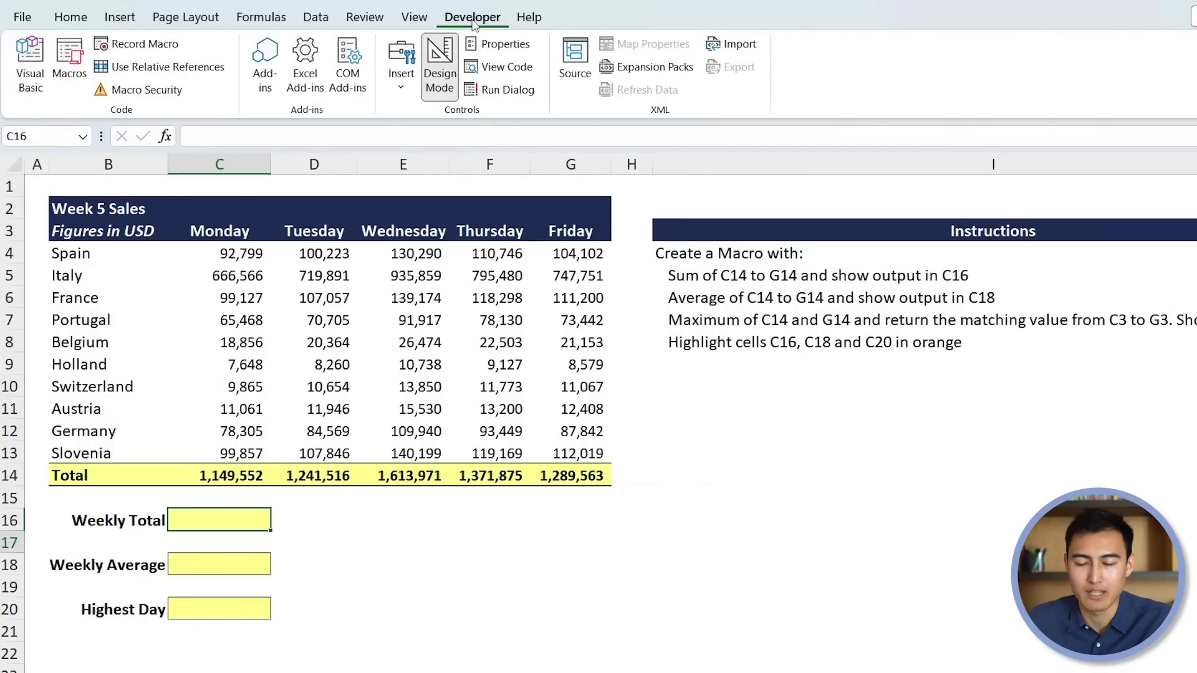
click(73, 62)
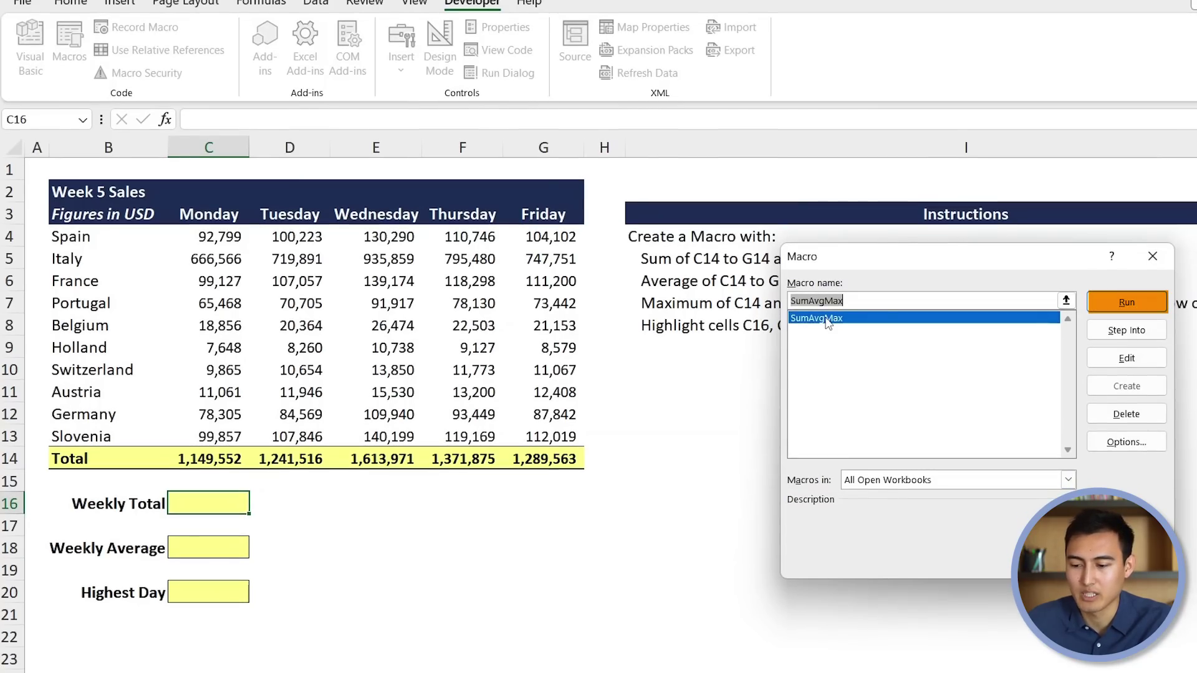
double_click(826, 321)
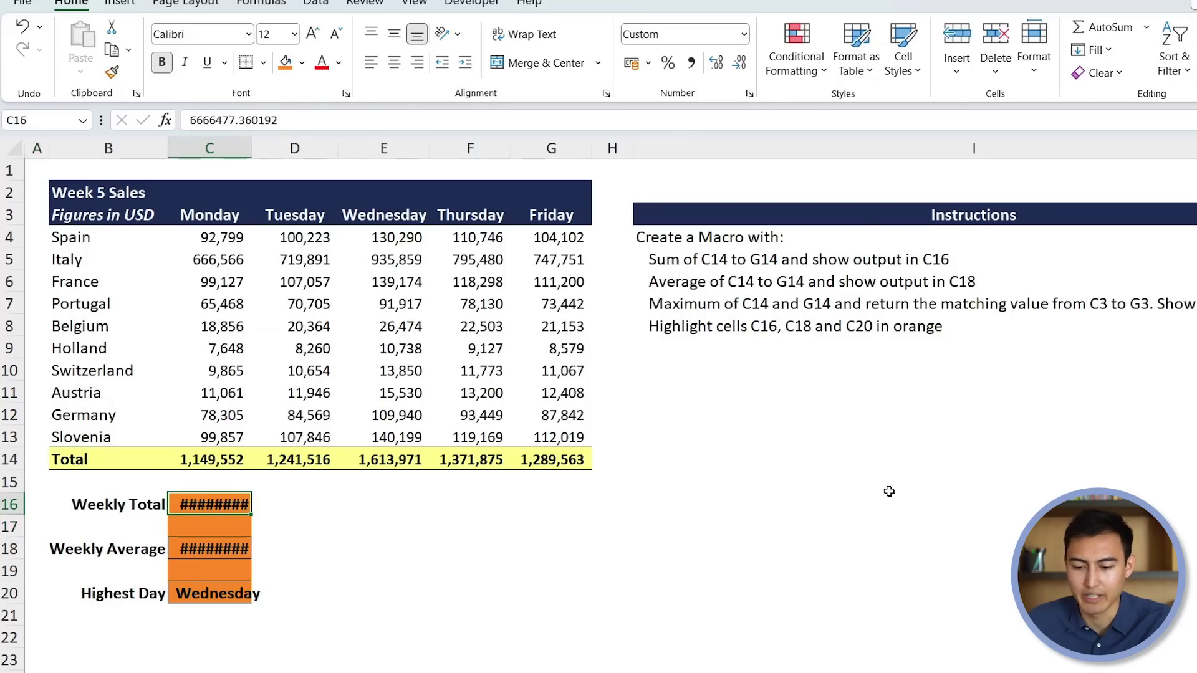
Step: Widen column C and enter =SUM(C14:G14) in D16 to check the weekly total
double_click(252, 148)
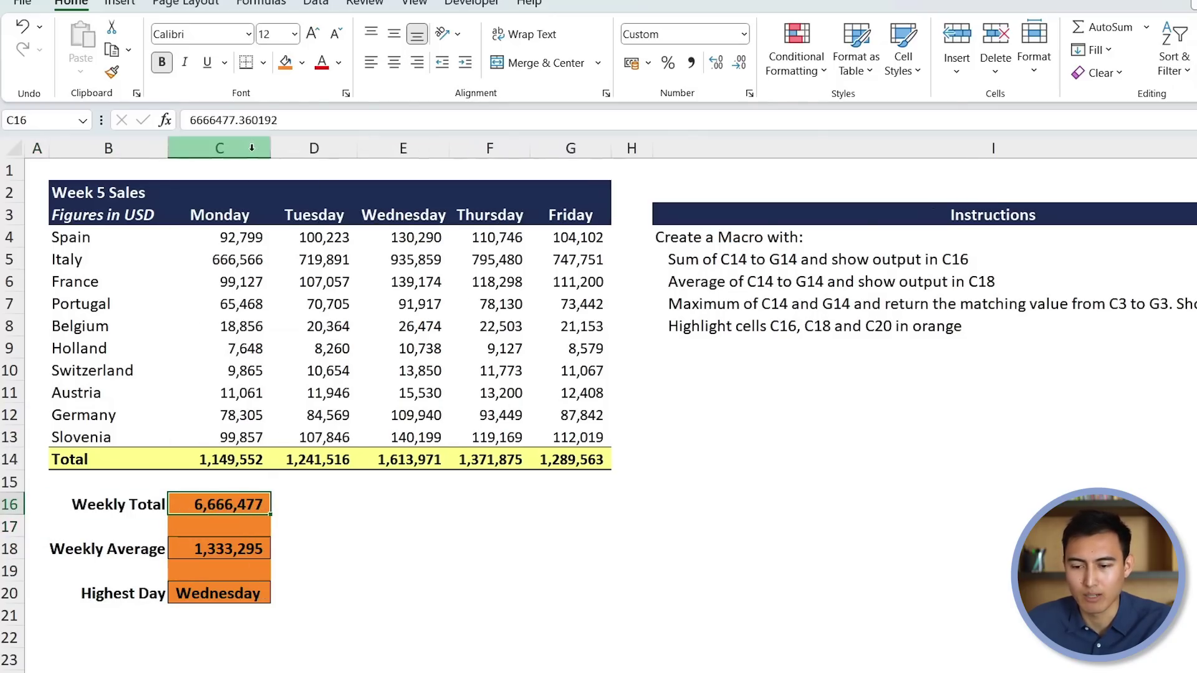
key(Right)
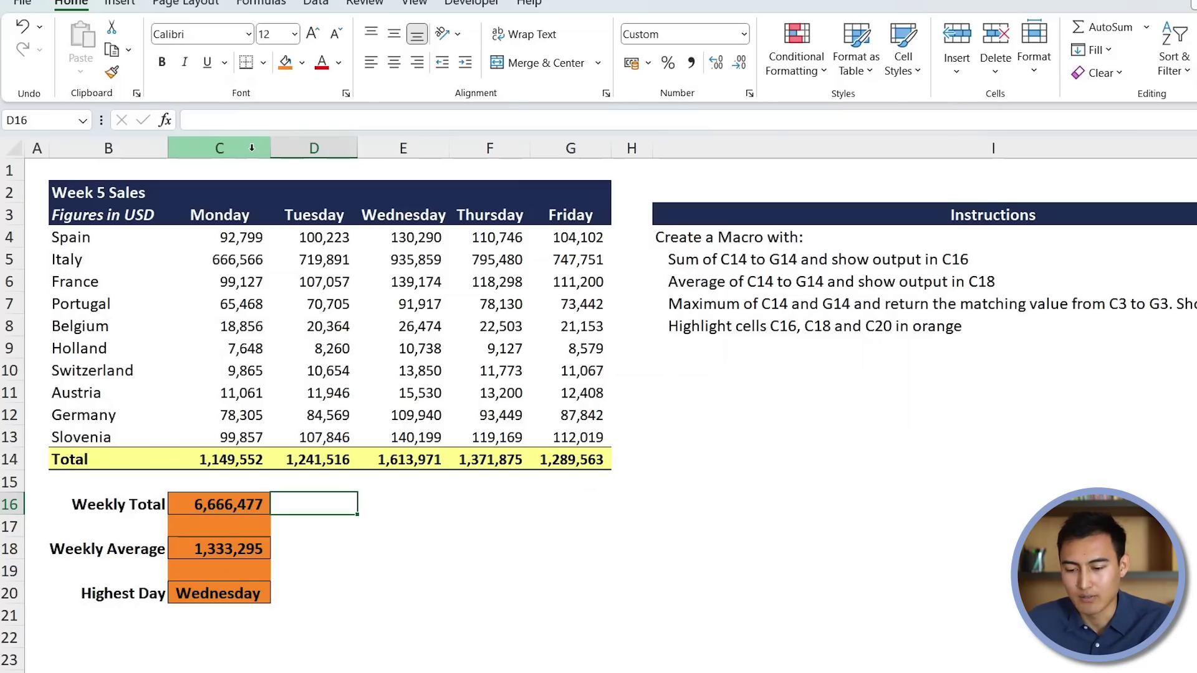
text(=su)
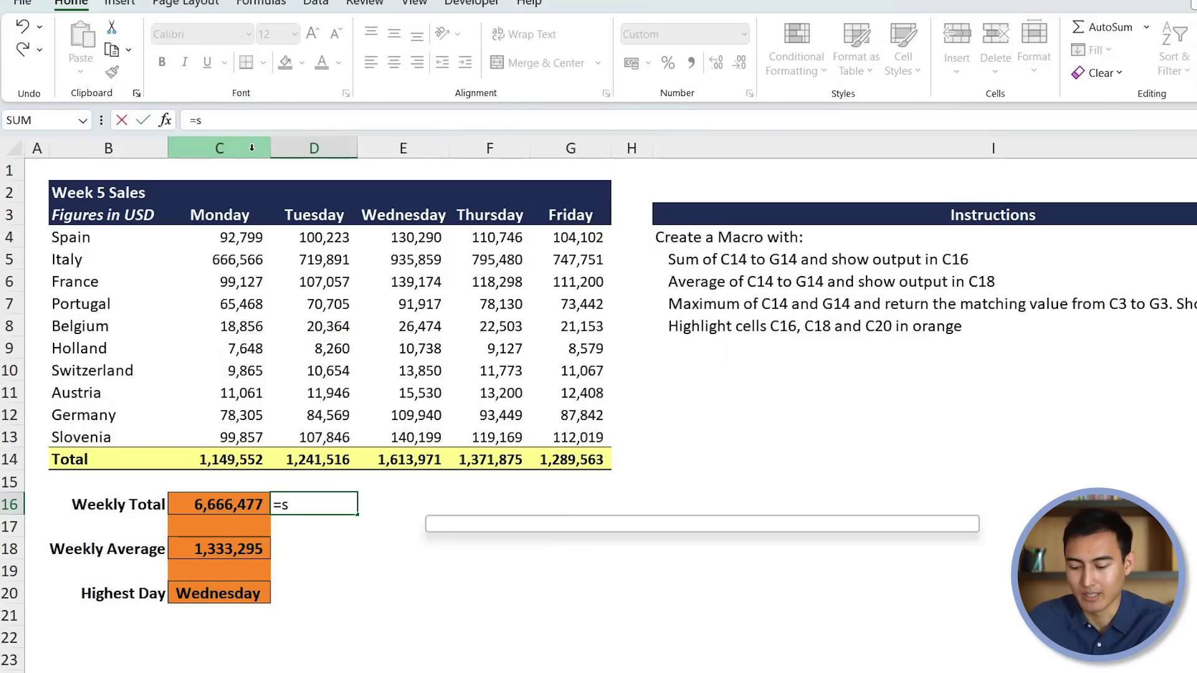
key(Down)
key(Down)
key(Tab)
key(Left)
key(Up)
key(Up)
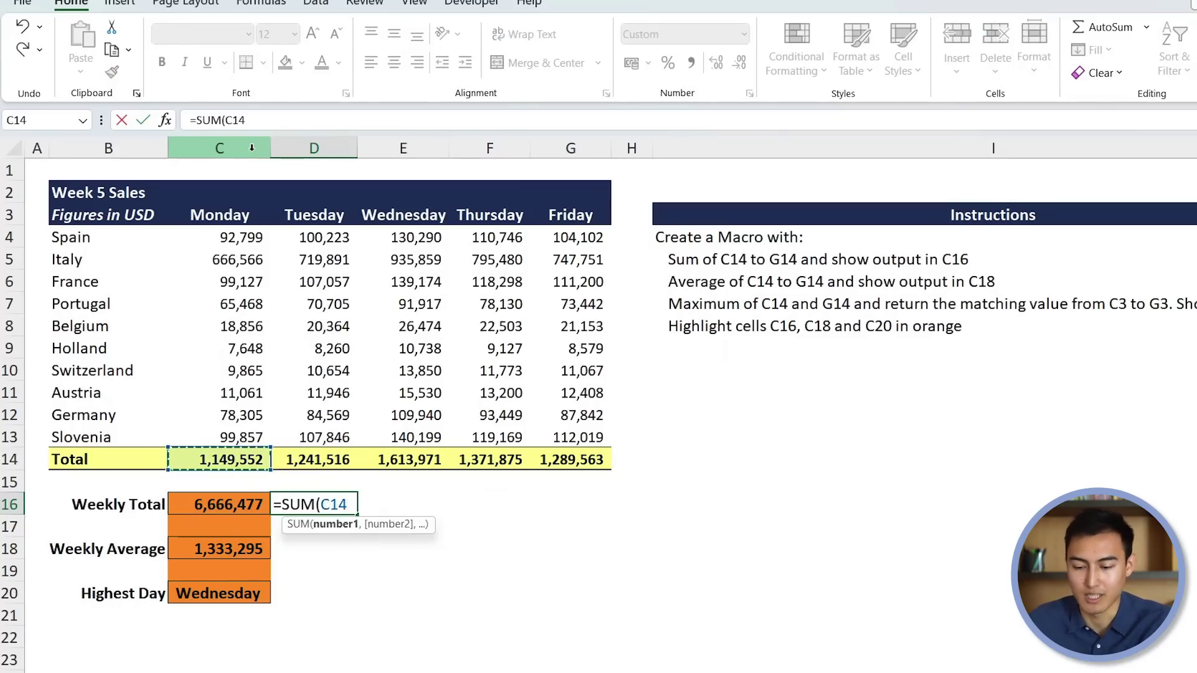
key(ctrl+shift+Right)
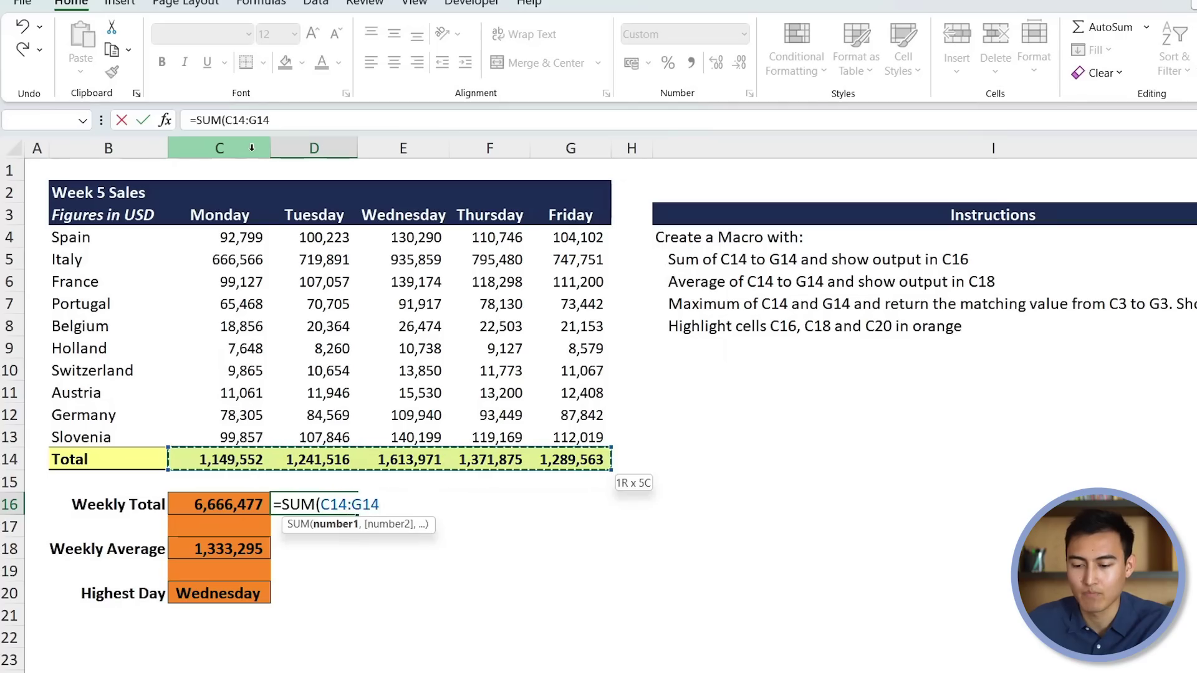
text())
key(Return)
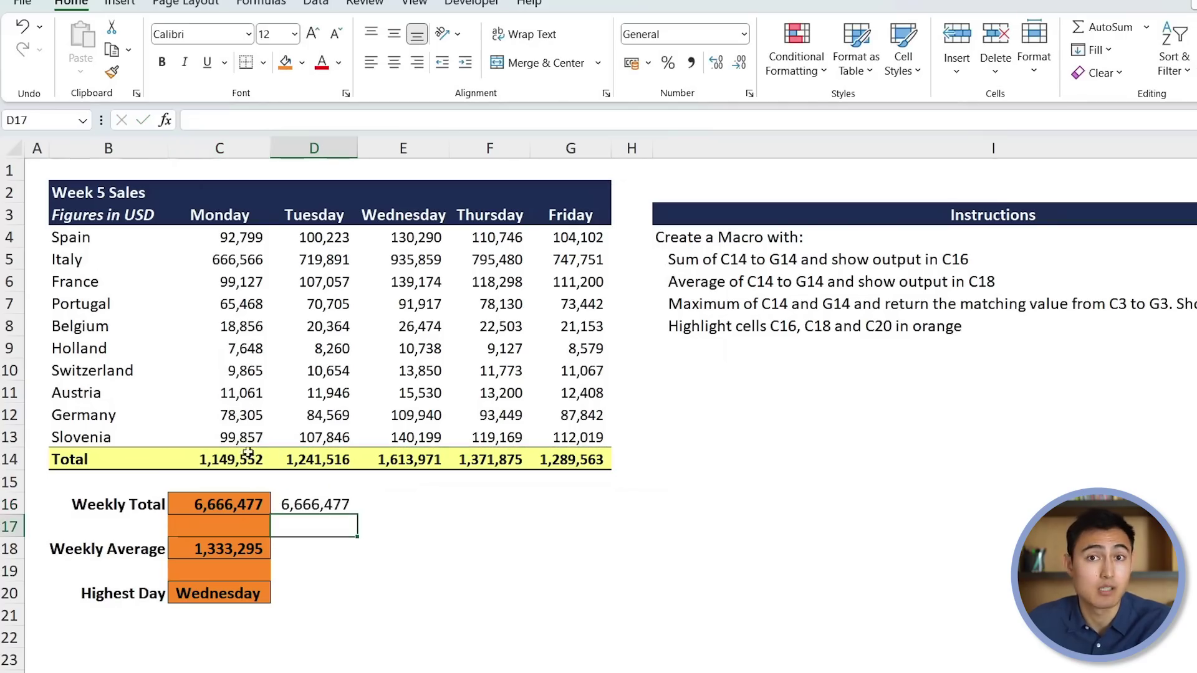
Step: Enter =AVERAGE(C14:G14) in D18 to check the weekly average
key(Down)
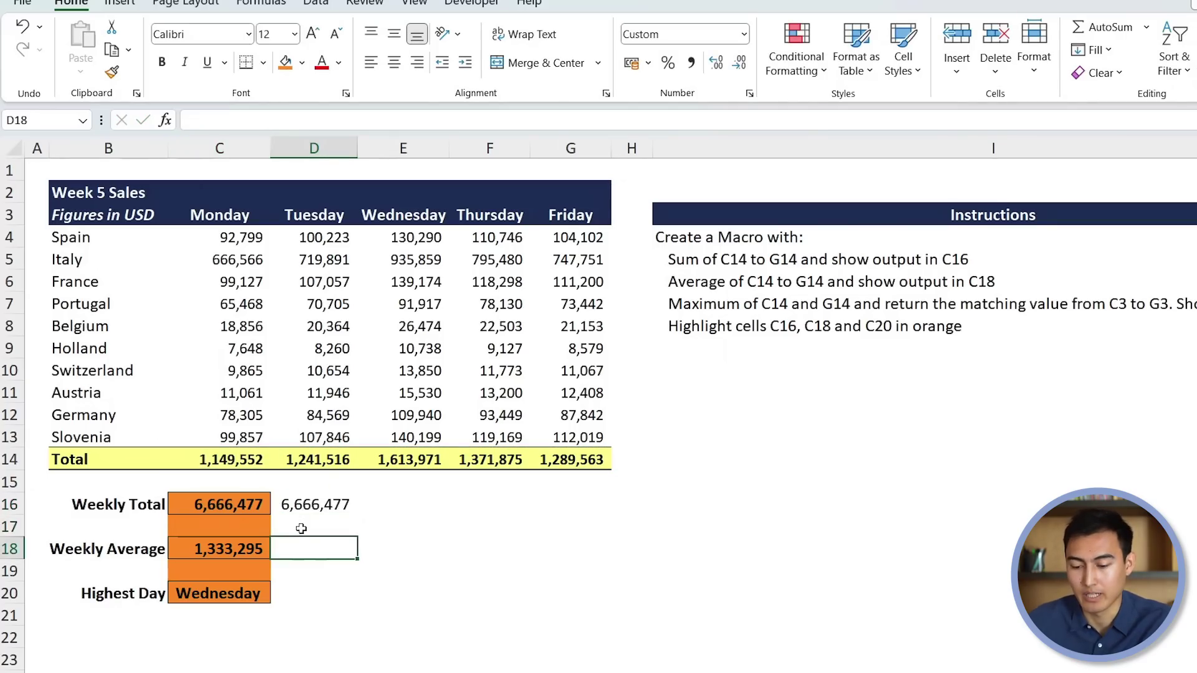
text(=aver)
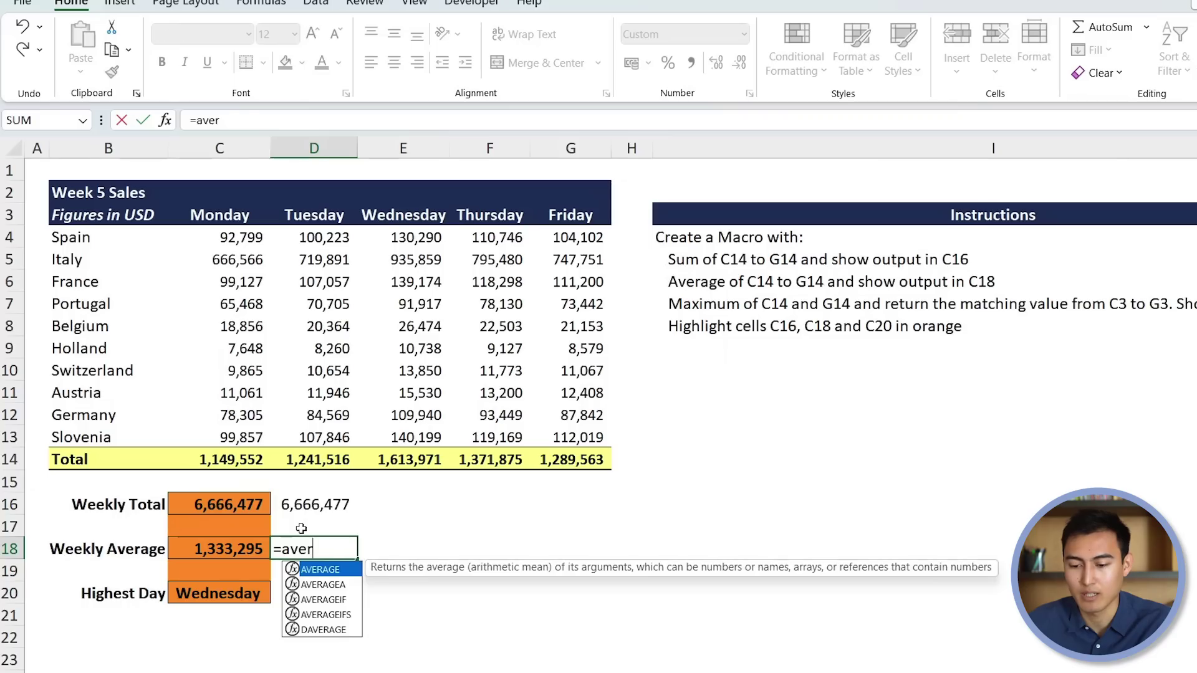
key(Tab)
key(Up)
key(Up)
key(Up)
key(Up)
key(Left)
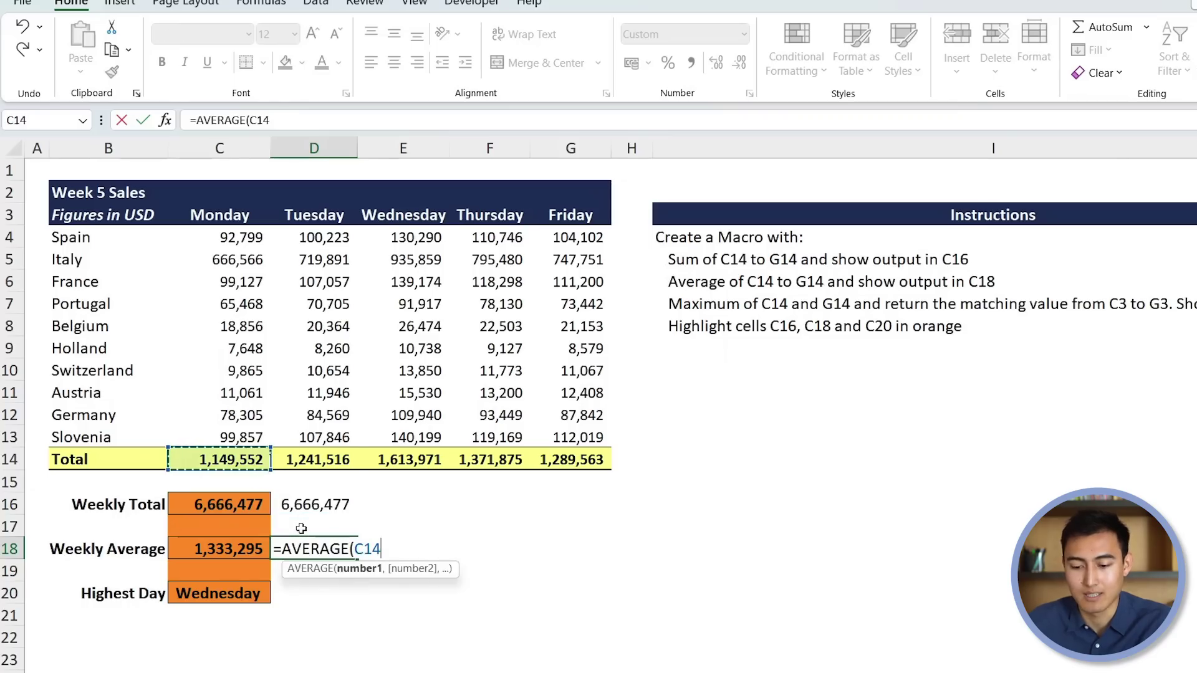
key(shift+Right)
key(shift+Right)
key(shift+Right)
key(shift+Right)
key(Return)
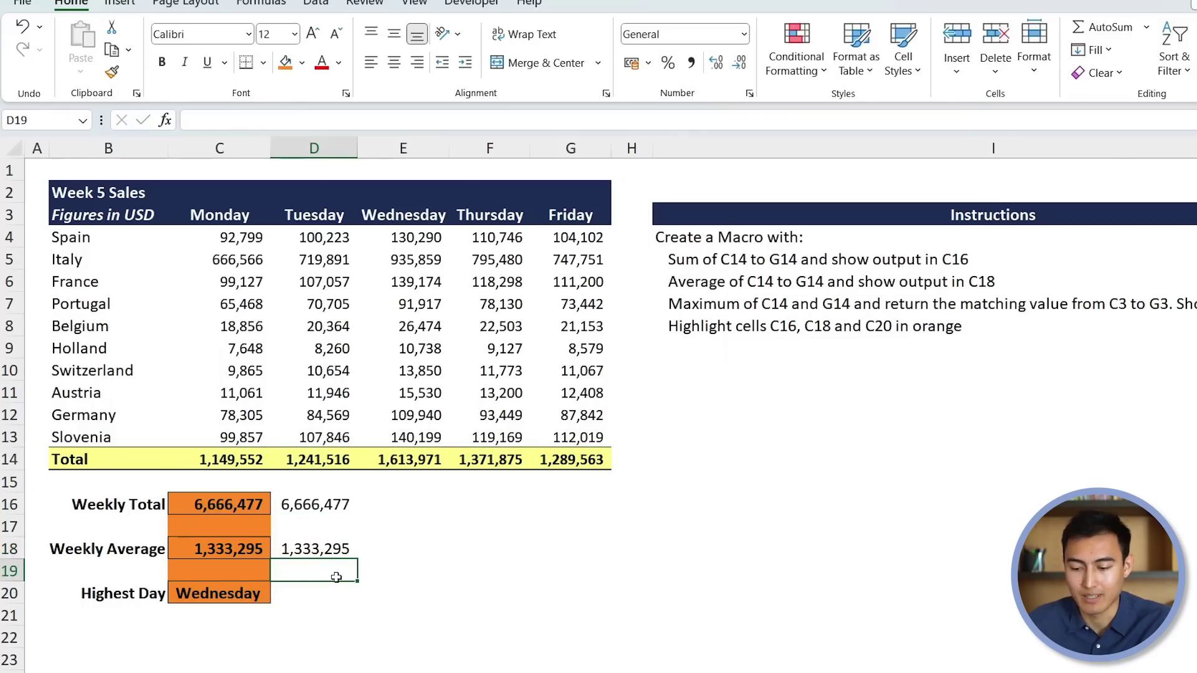
key(Down)
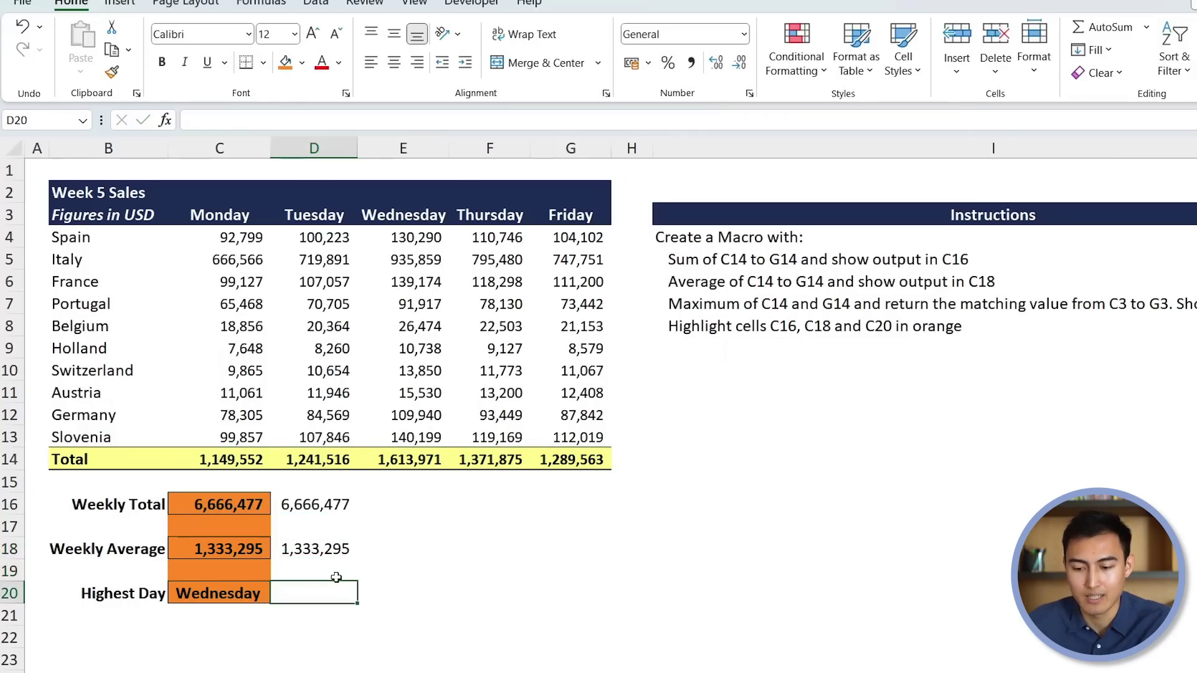
Step: Compare Wednesday's E14 total and the orange results with the I8 highlighting instruction
click(402, 458)
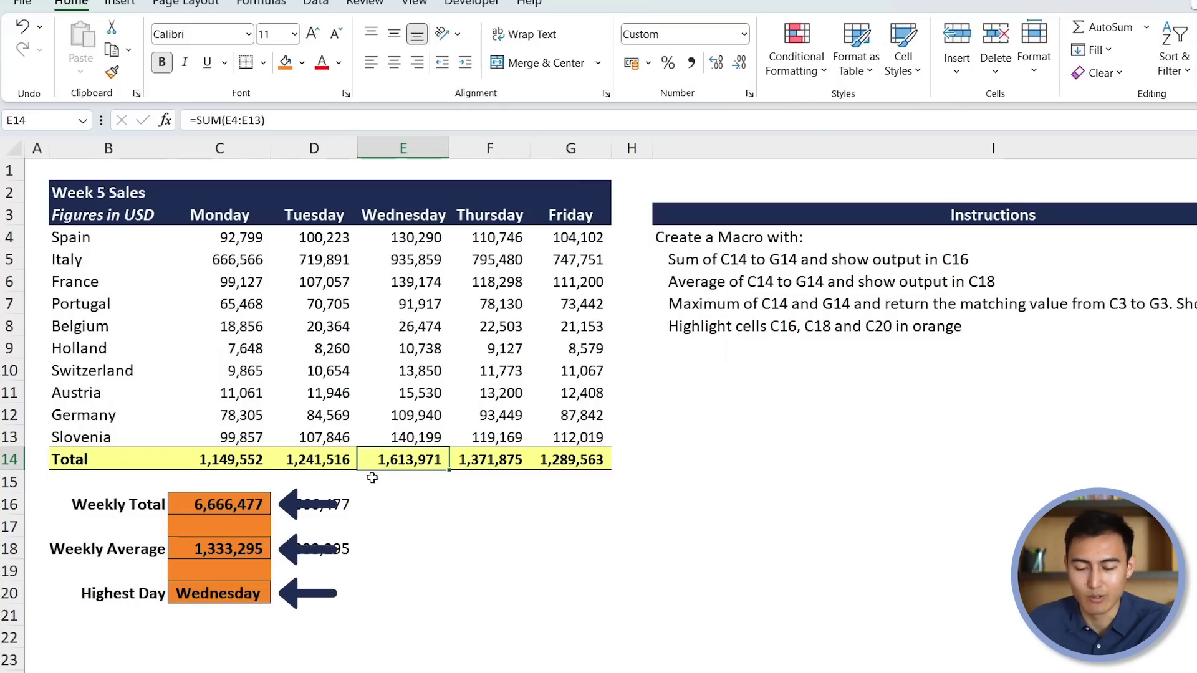
click(247, 527)
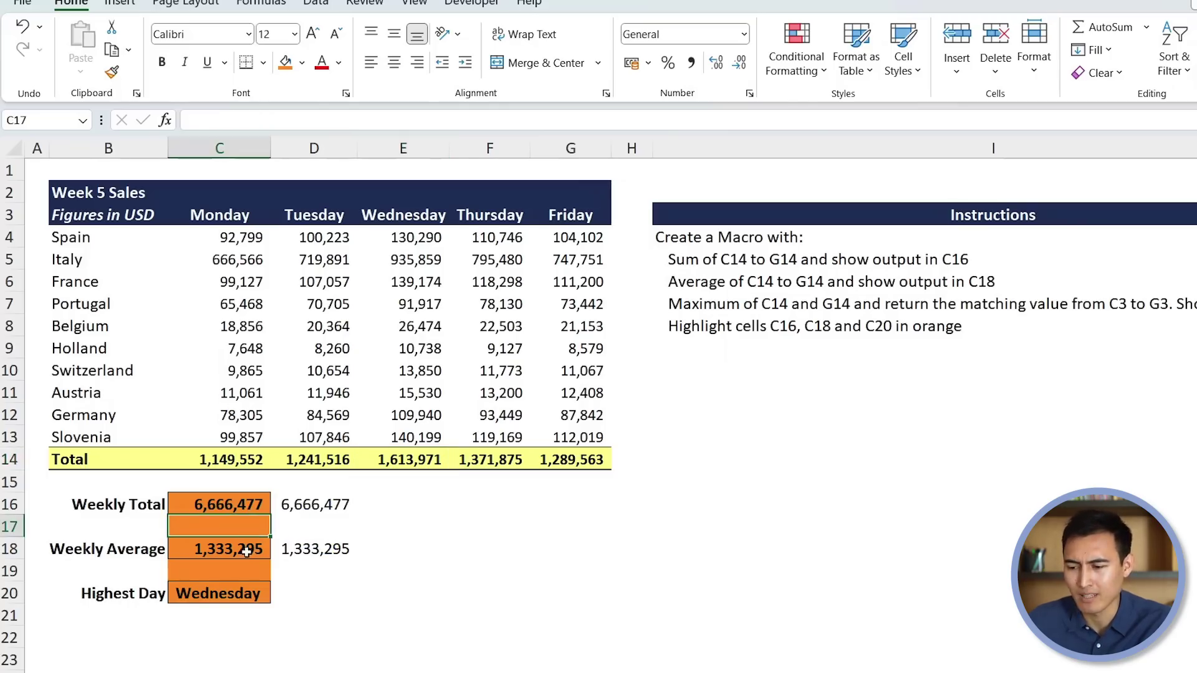
click(247, 570)
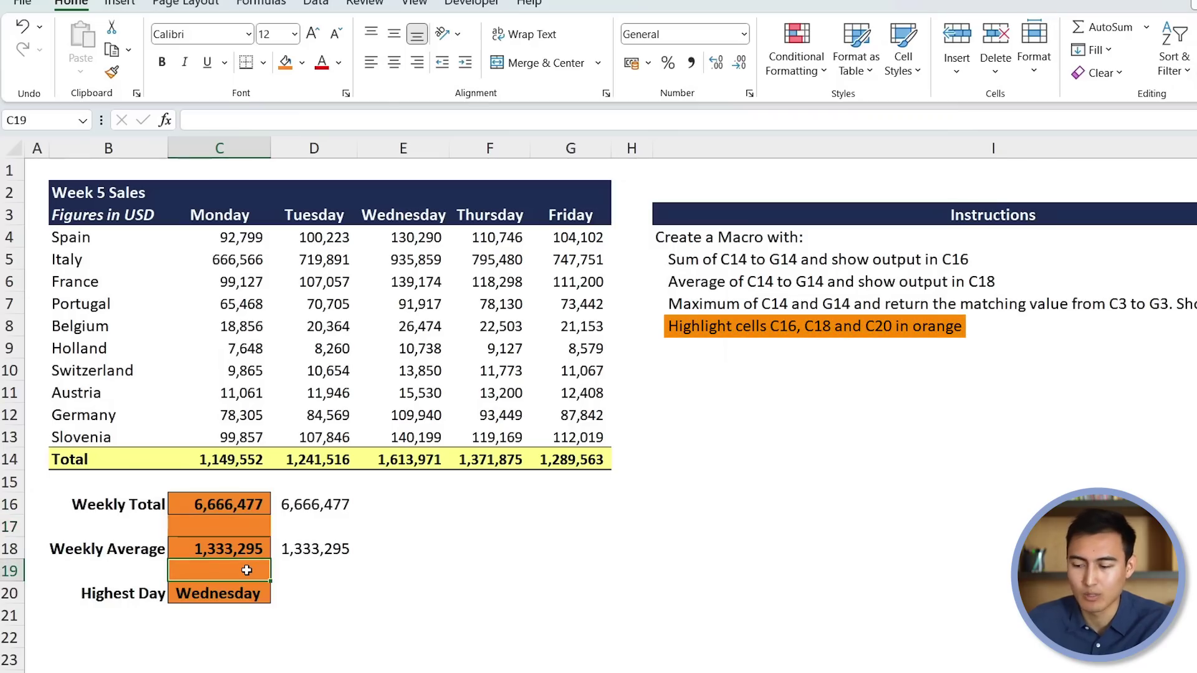
click(692, 321)
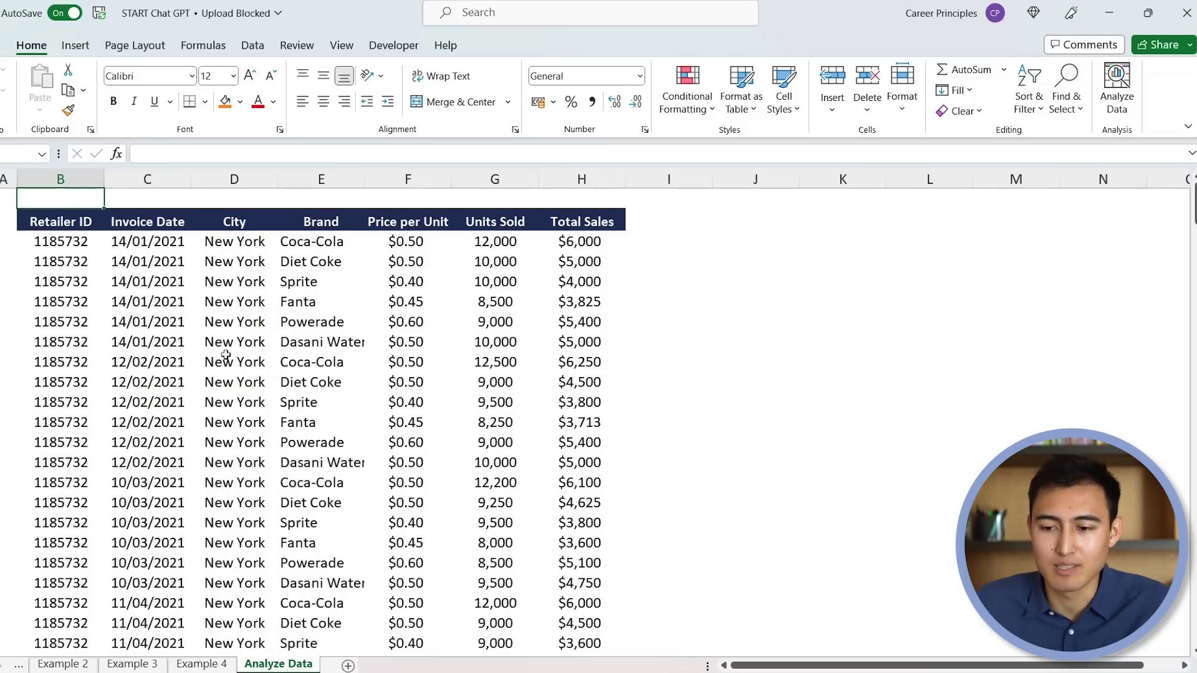
Step: Run Analyze Data on the sales table and insert the 'Total Sales' by 'City' PivotChart
key(Down)
key(Down)
key(Right)
key(Right)
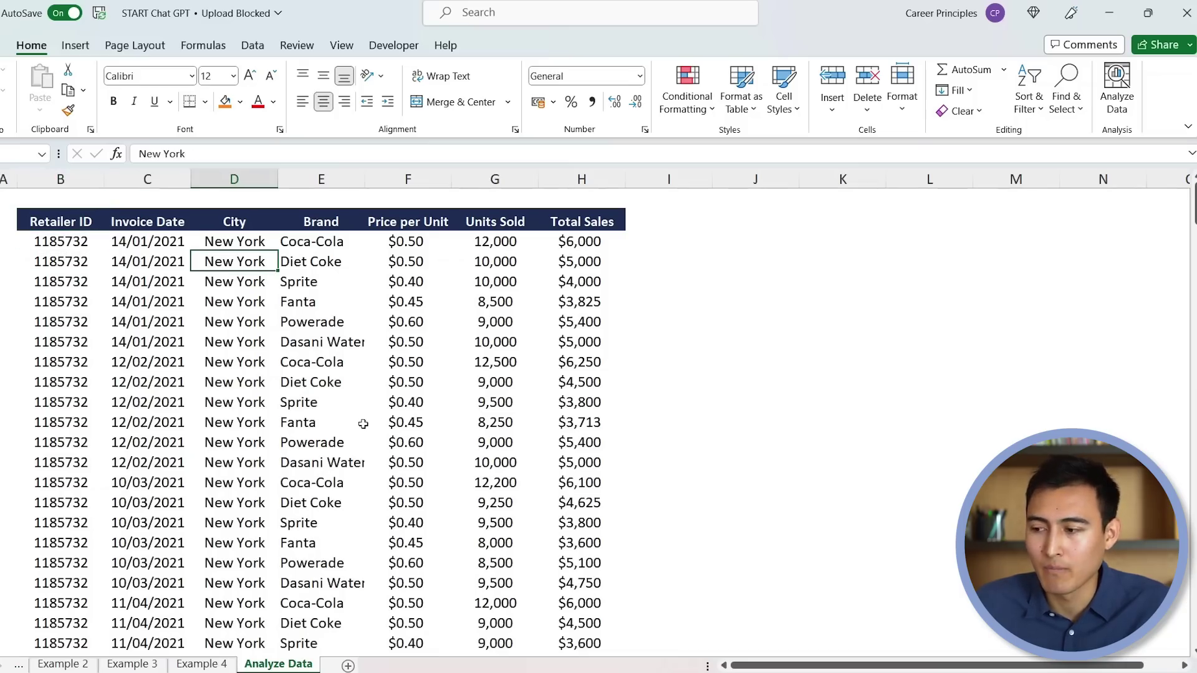
click(1118, 91)
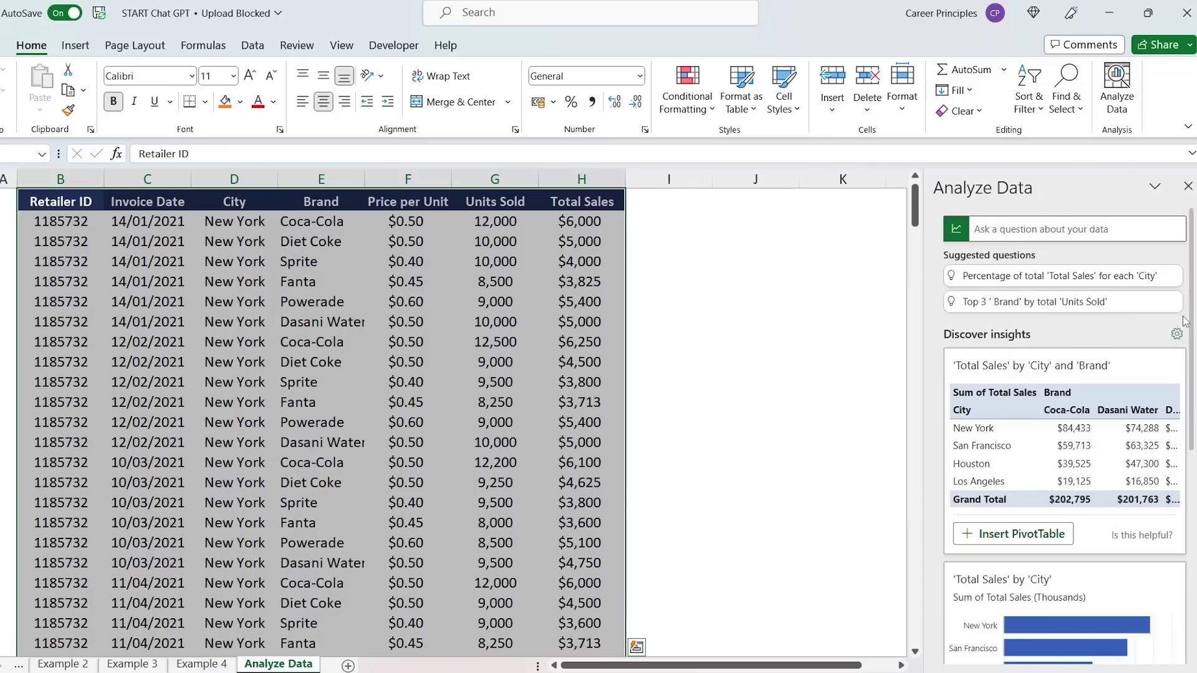
scroll(1188, 323, down, 2)
scroll(1190, 327, up, 2)
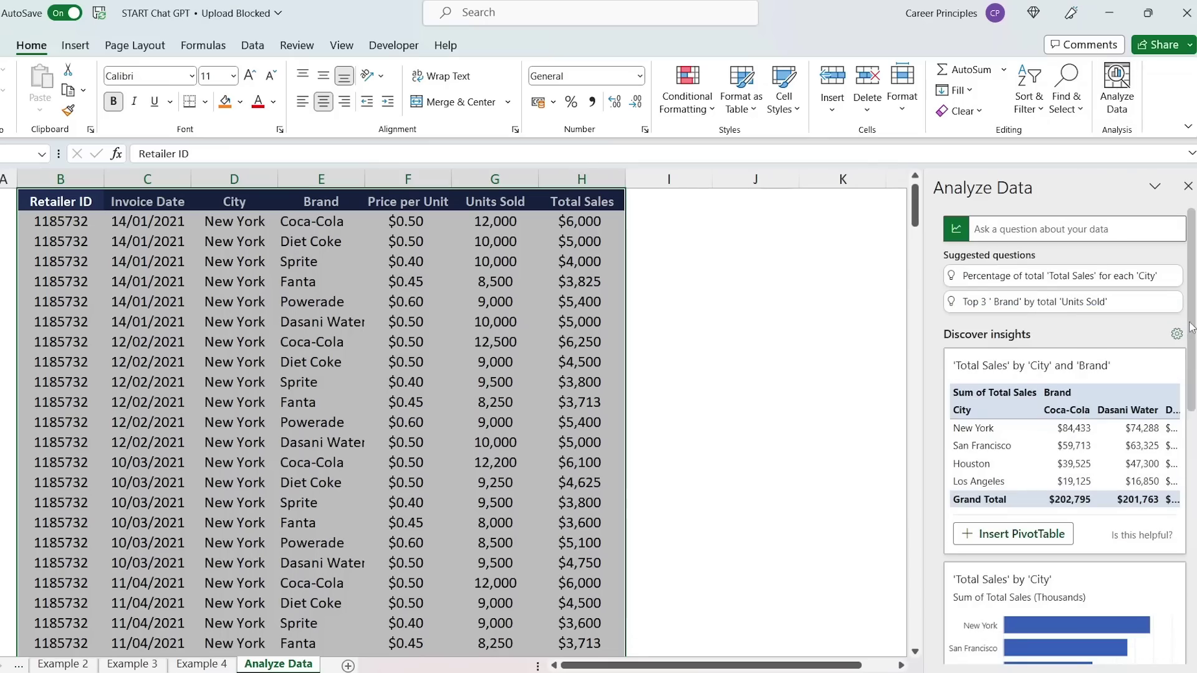
scroll(1192, 327, down, 4)
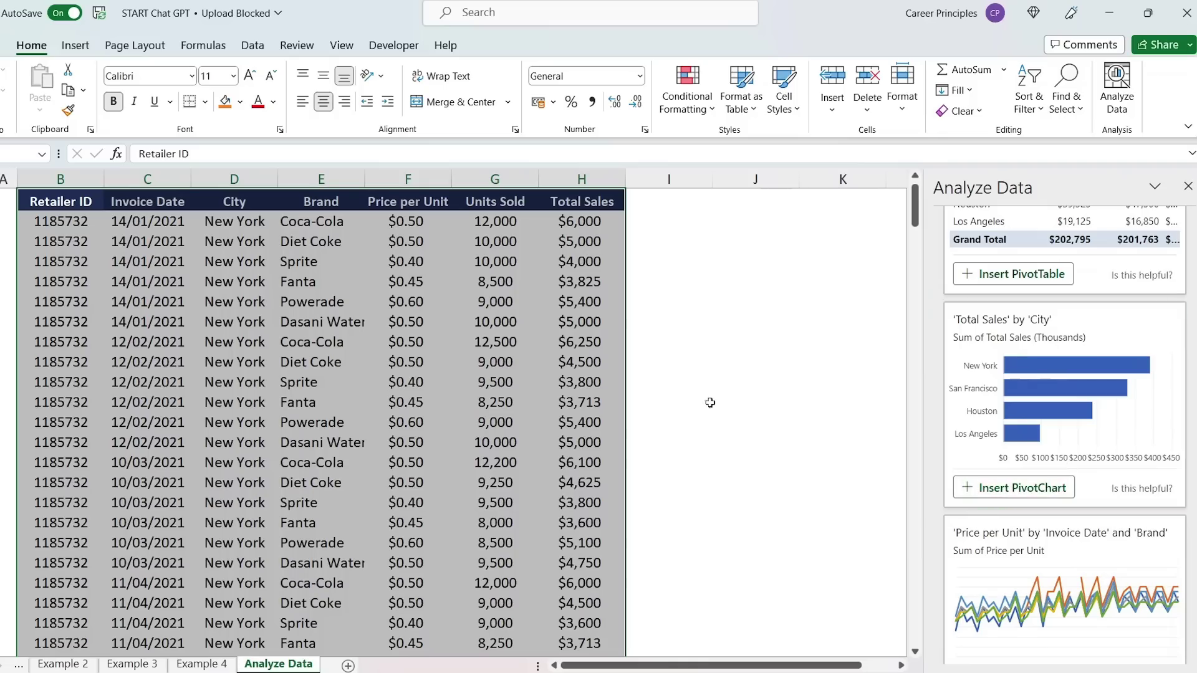
click(1020, 497)
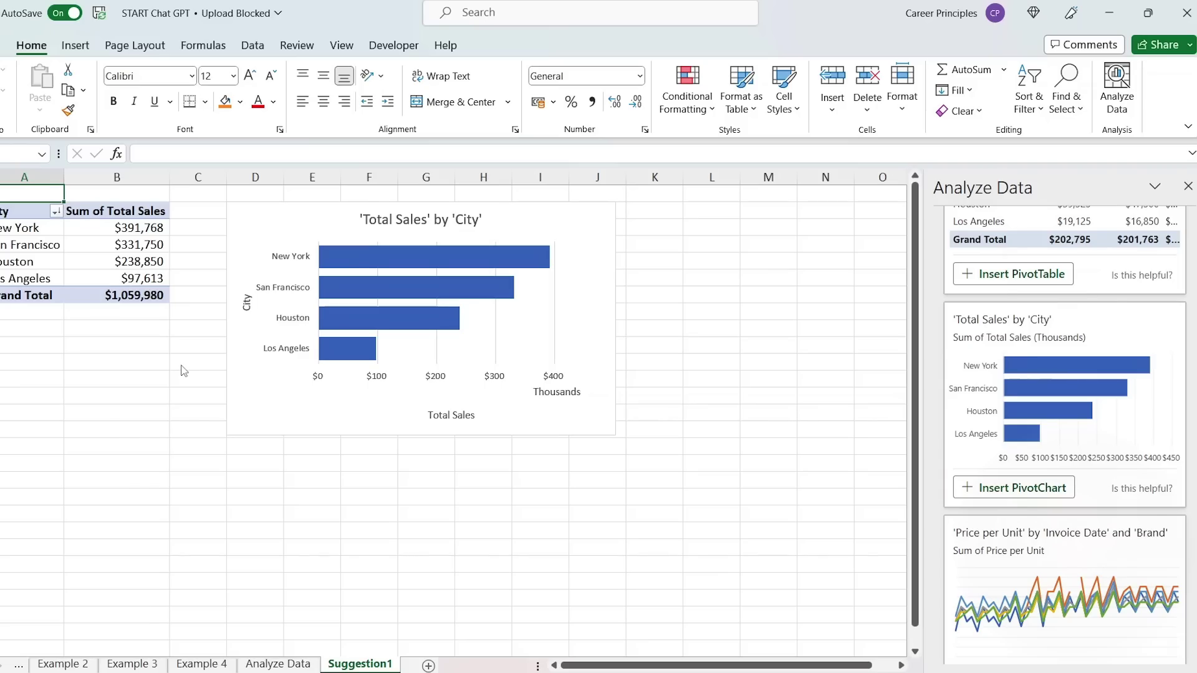
key(ctrl+Page_Up)
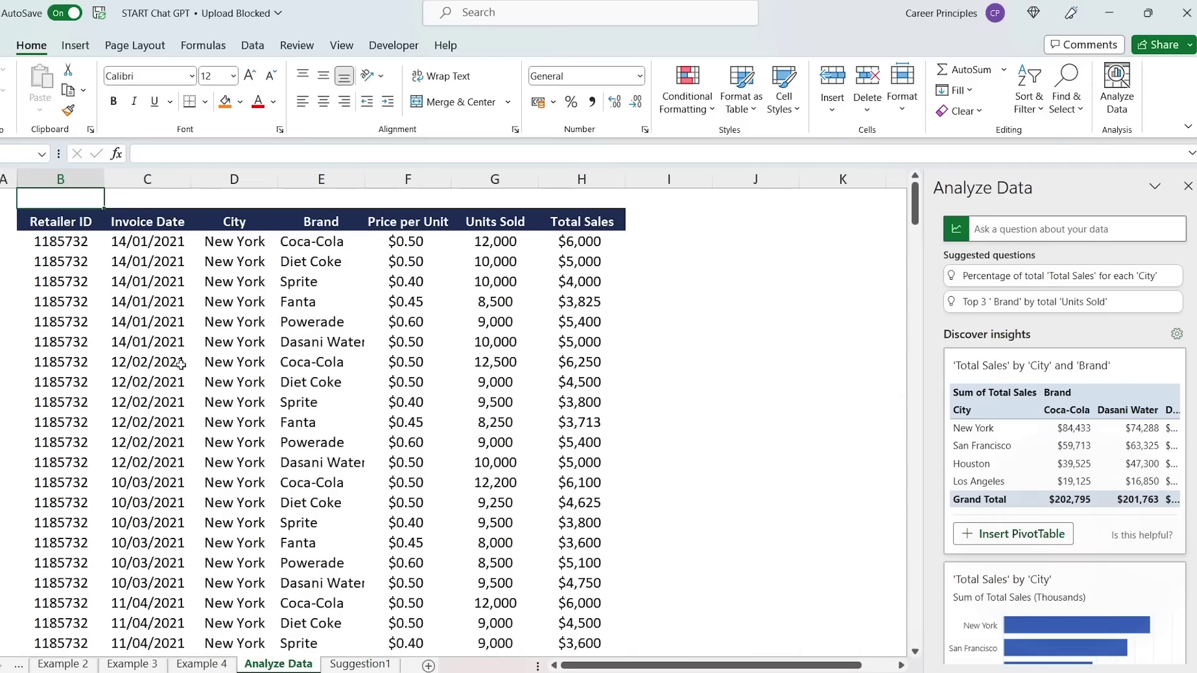
Step: Ask Analyze Data 'how many sales' and insert Coca-Cola's $202,795 answer as a PivotTable
click(1015, 231)
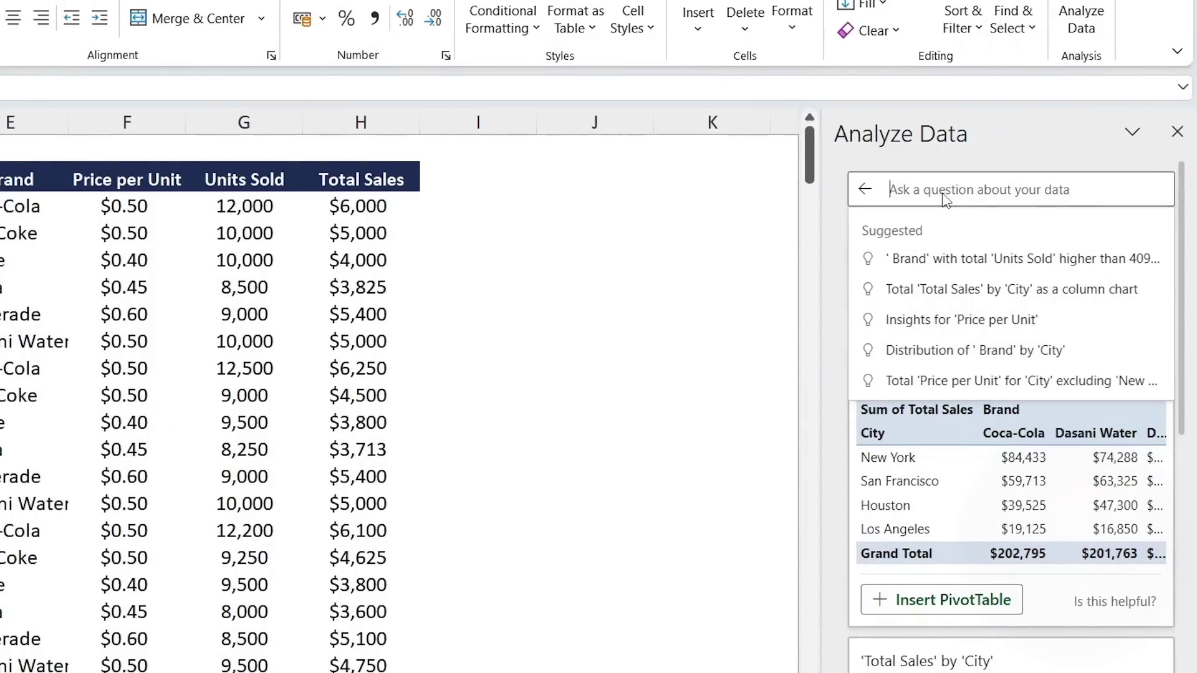
text(how many sales does coca-cola have?)
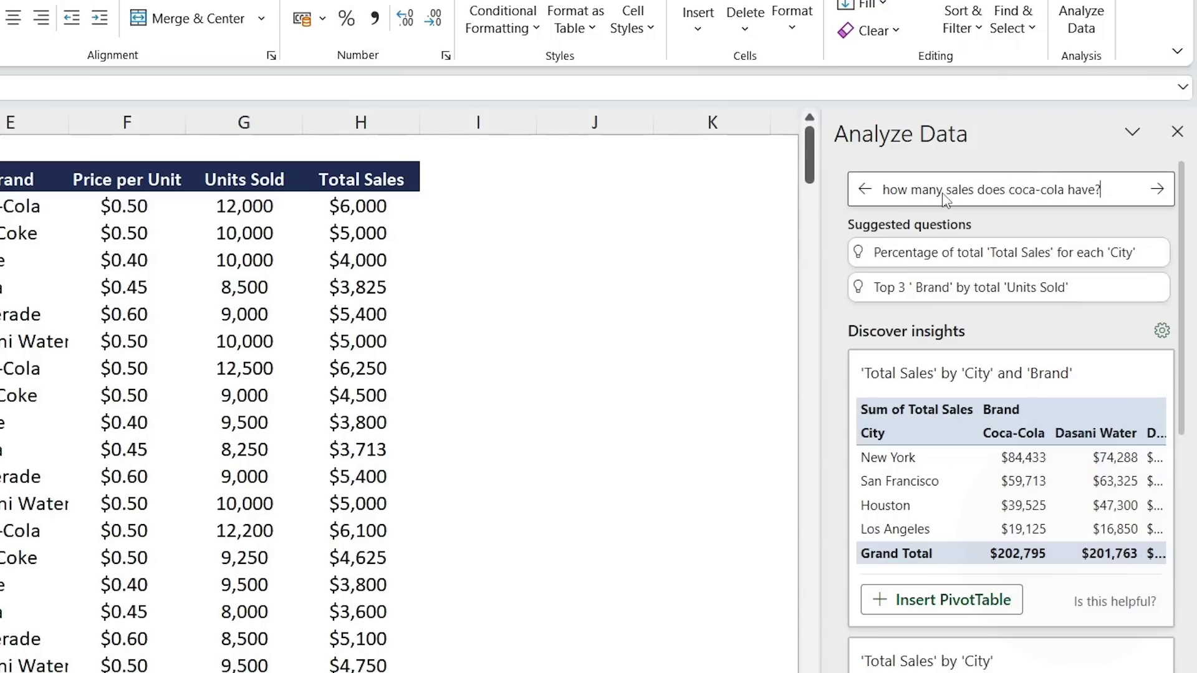
key(Return)
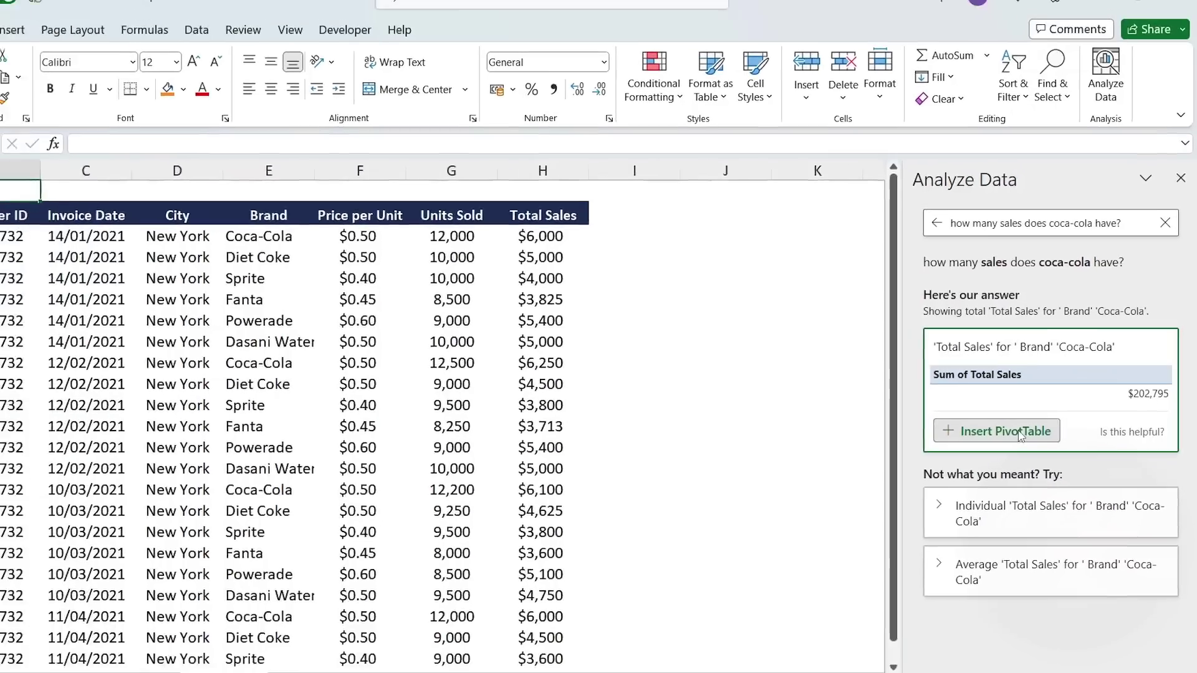
click(983, 455)
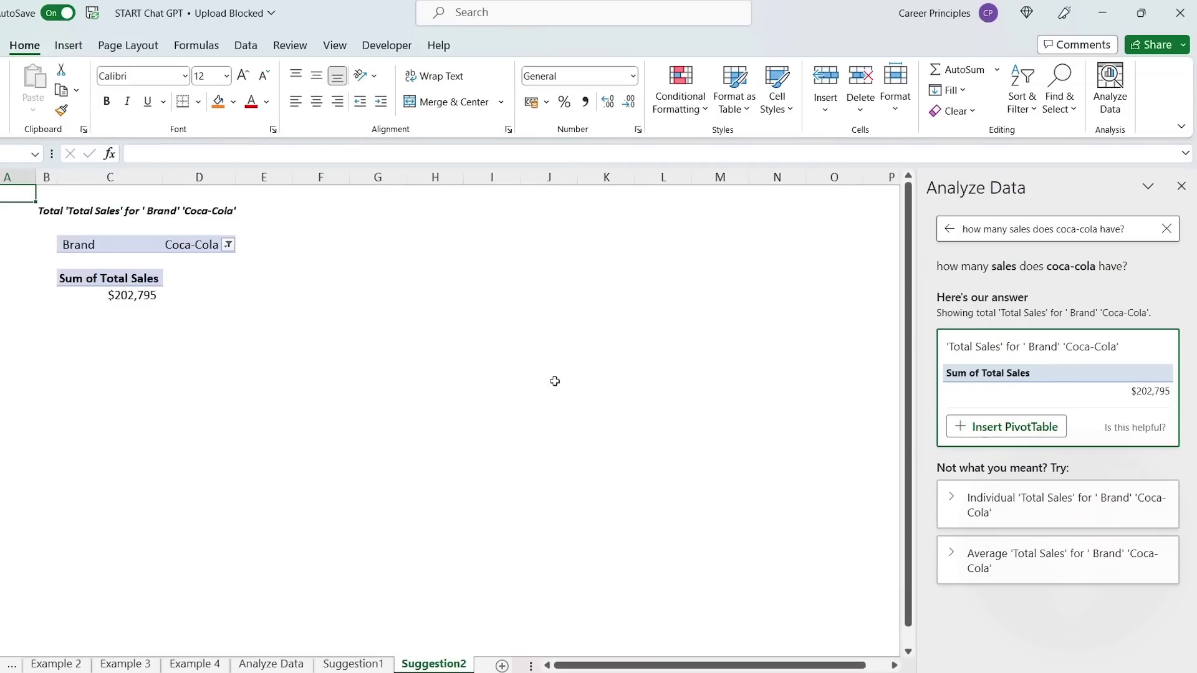